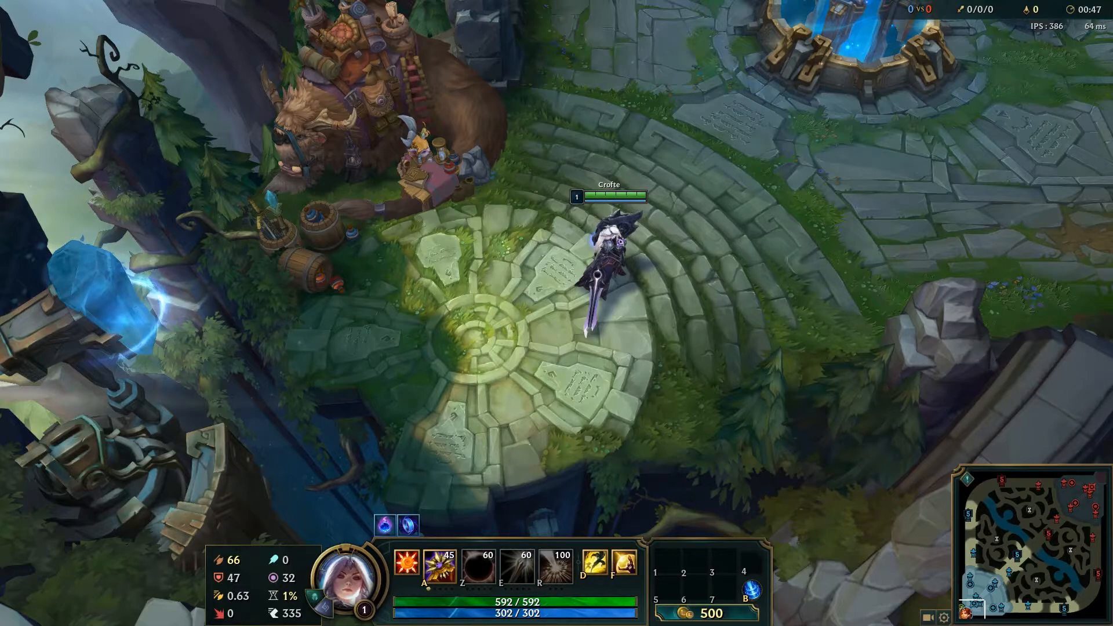
Place the Capture source below LG and add a new image source named "Overlay img" to the Overlay scene
drag(192, 522, 192, 534)
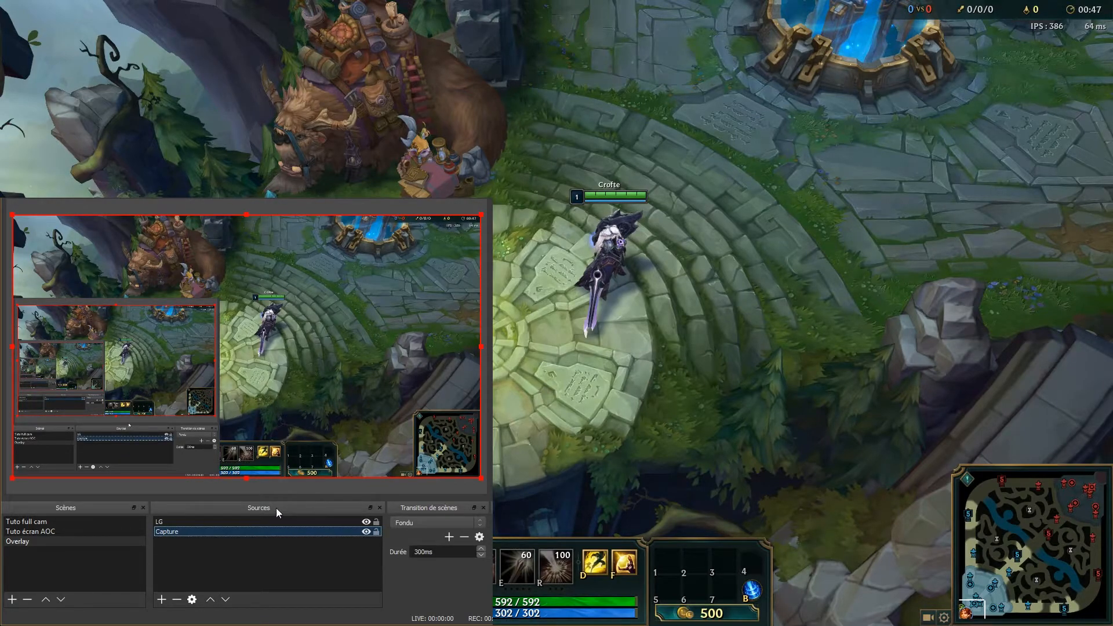
right_click(177, 551)
mouse_move(215, 558)
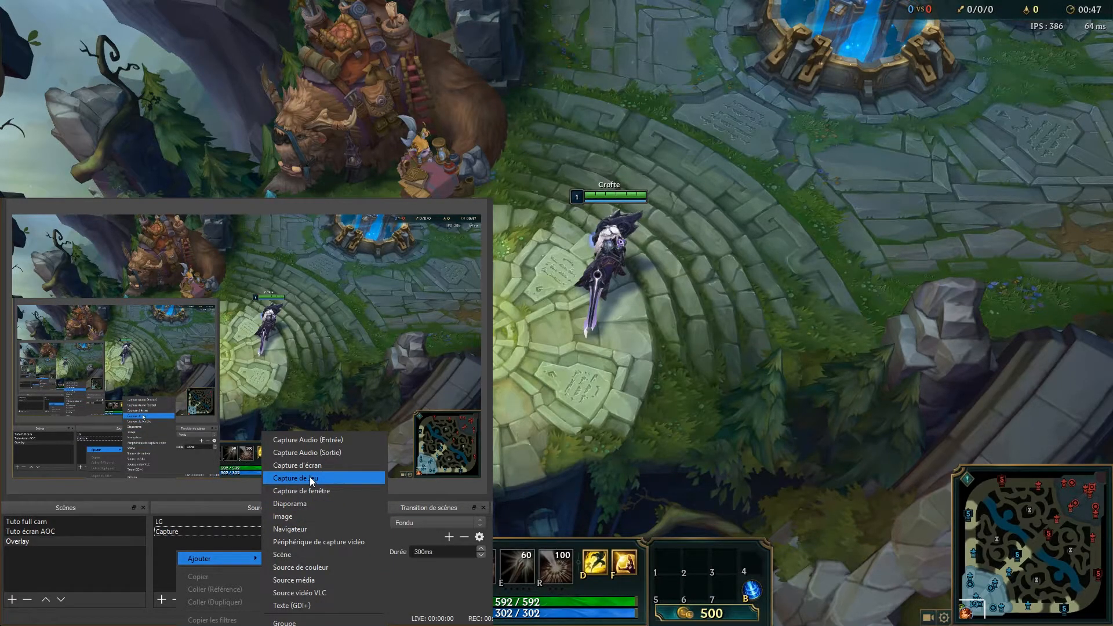
click(290, 516)
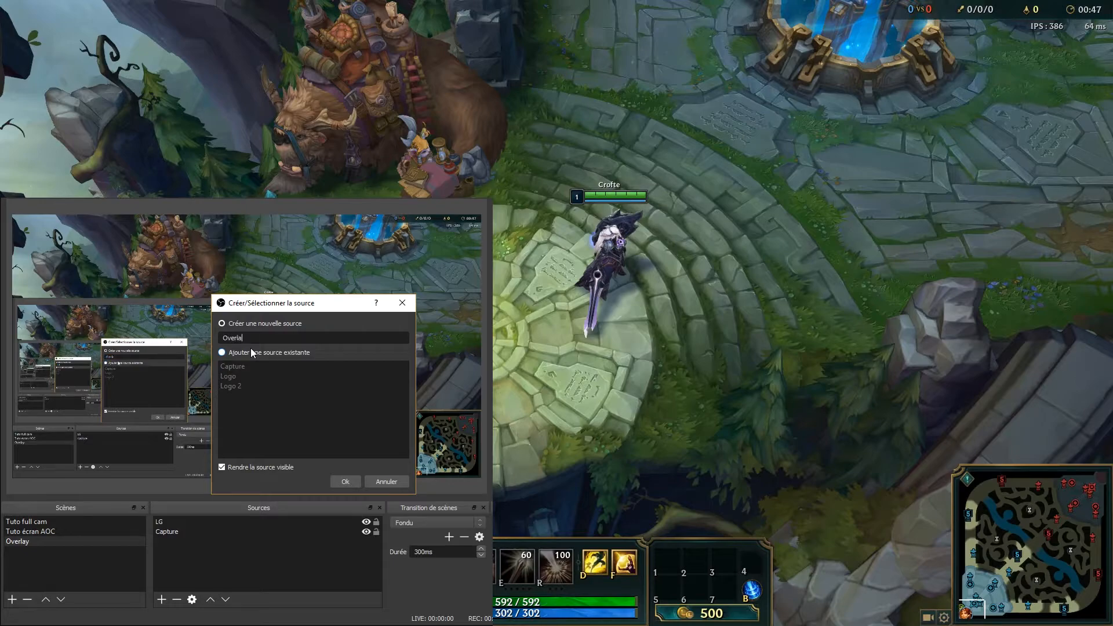
key(Return)
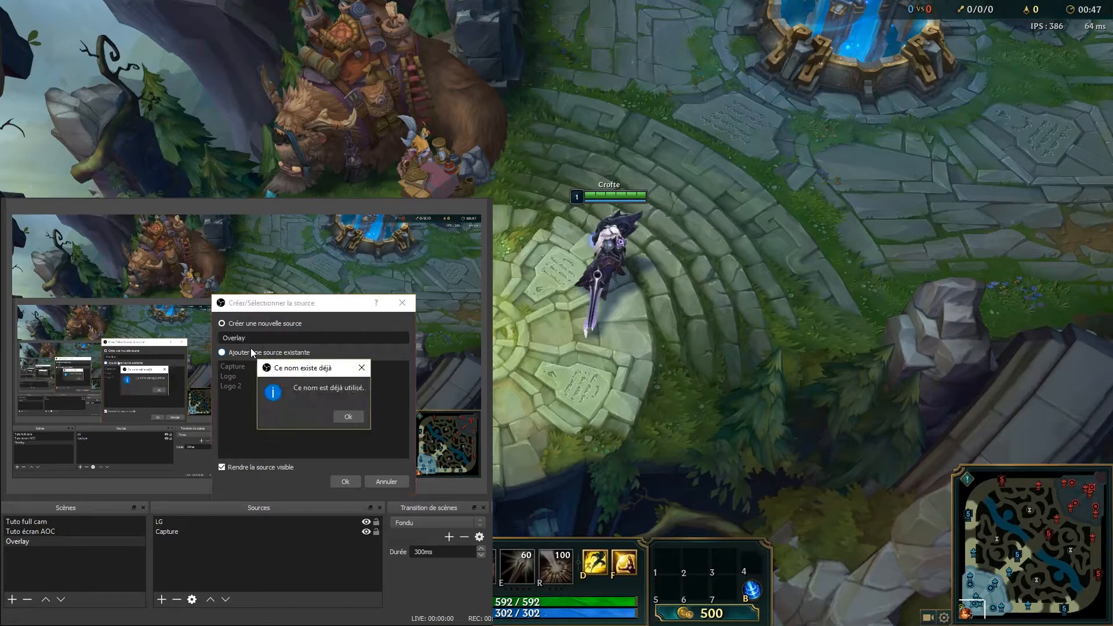
click(342, 410)
text(Overlay)
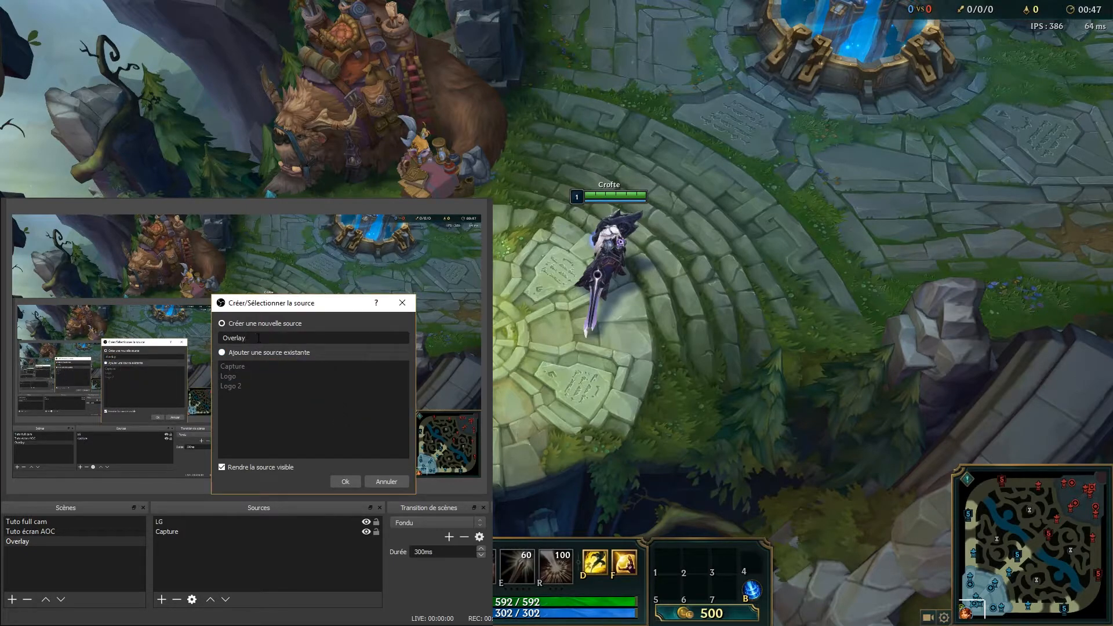
text( img)
key(Return)
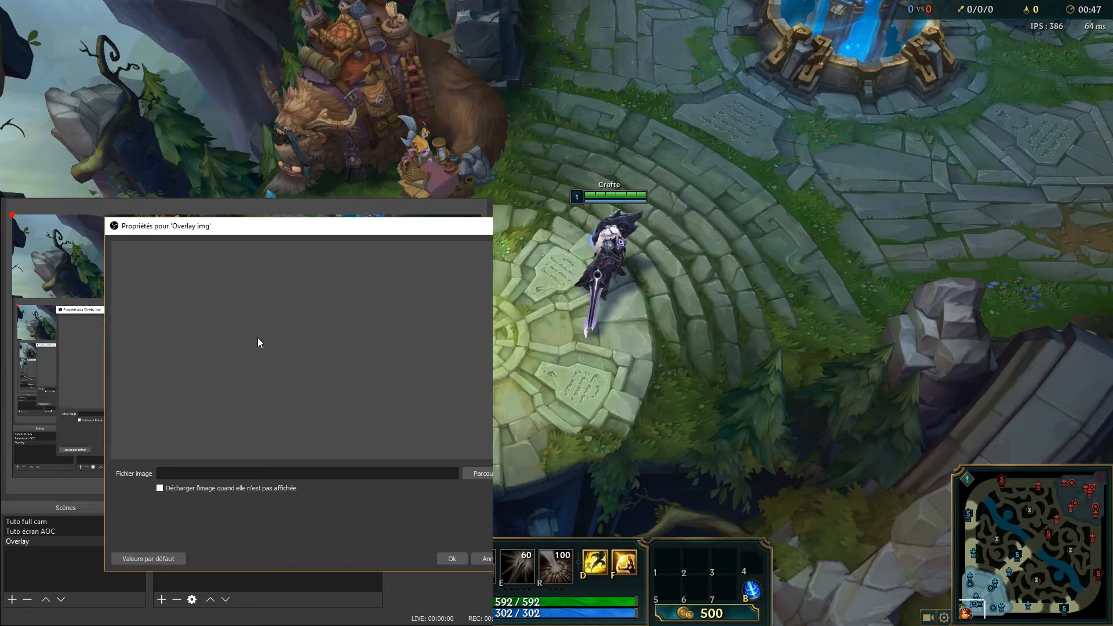
Load overlay.png from the Sources folder as the image file of Overlay img and accept its properties
click(468, 474)
click(356, 334)
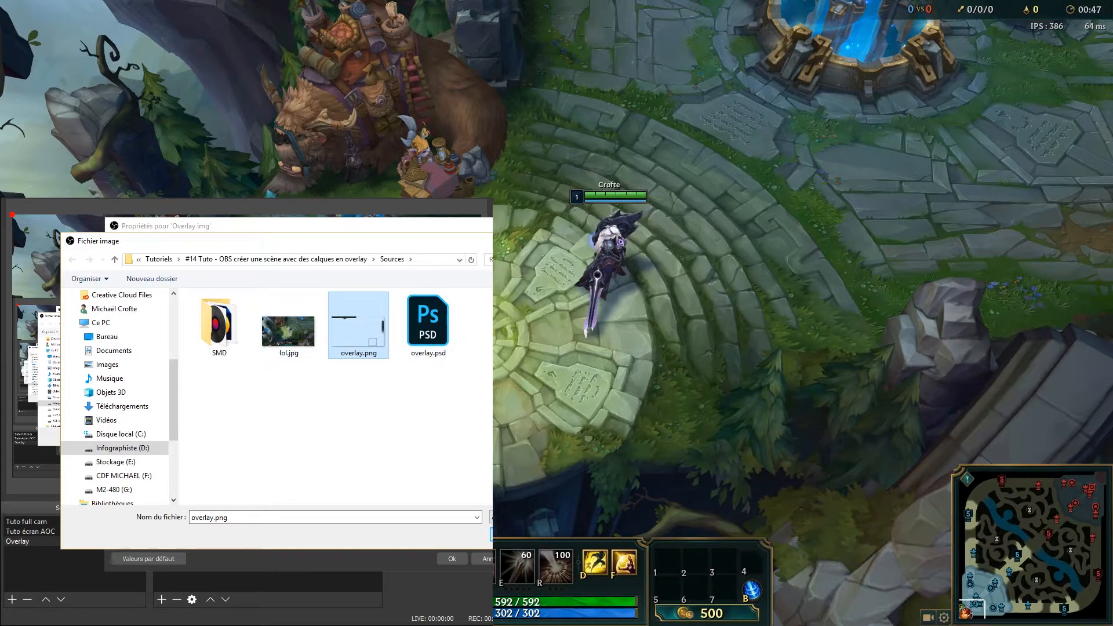
key(Return)
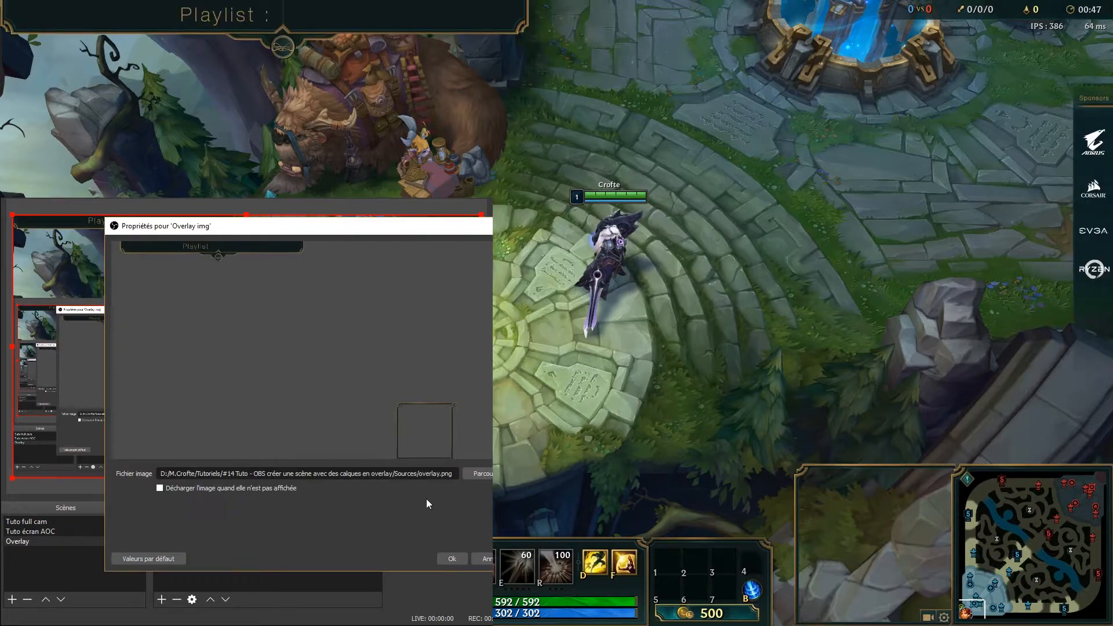
click(452, 558)
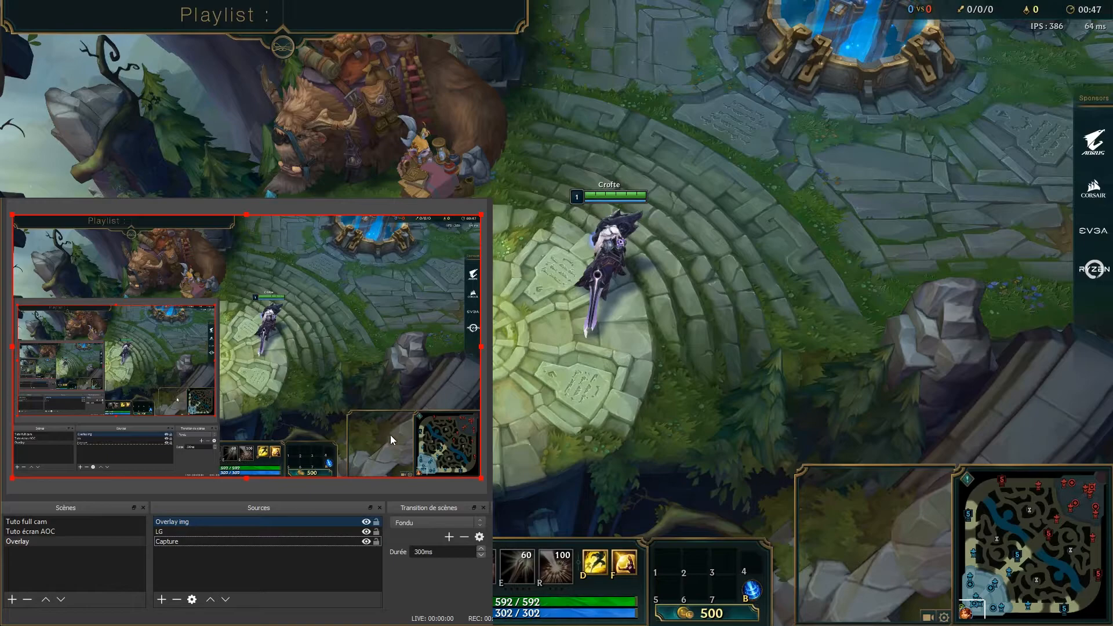
right_click(182, 555)
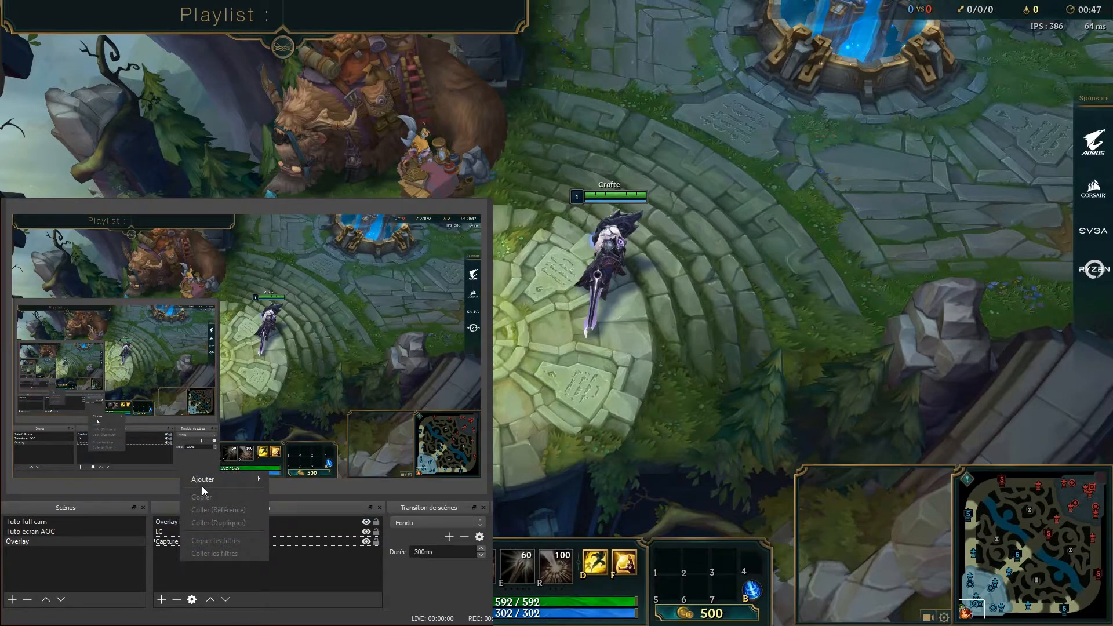
mouse_move(211, 481)
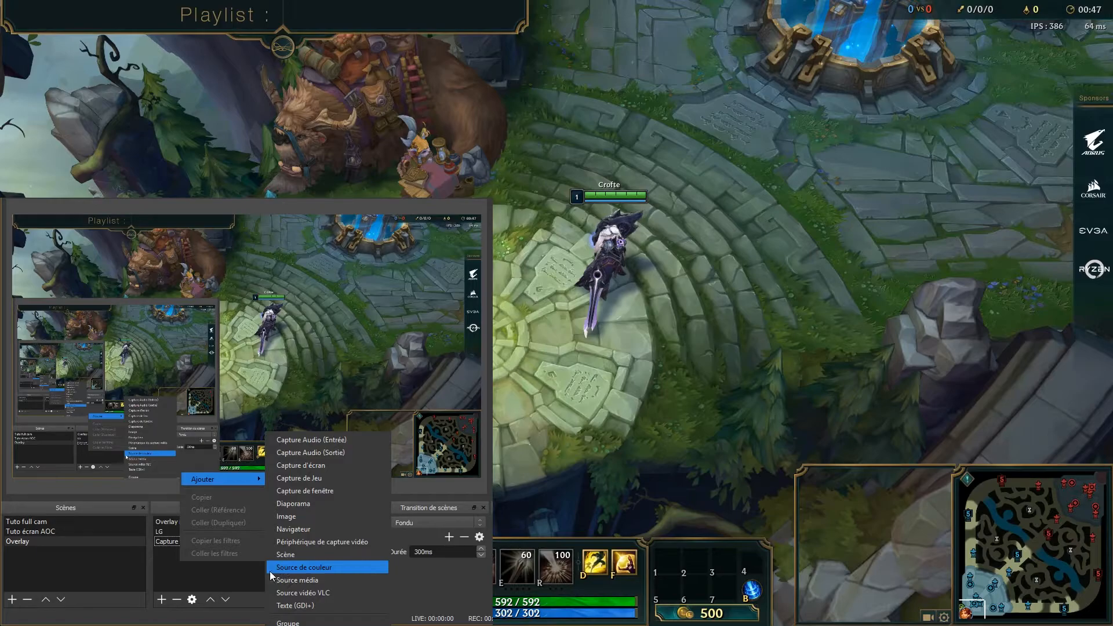
key(Escape)
key(Escape)
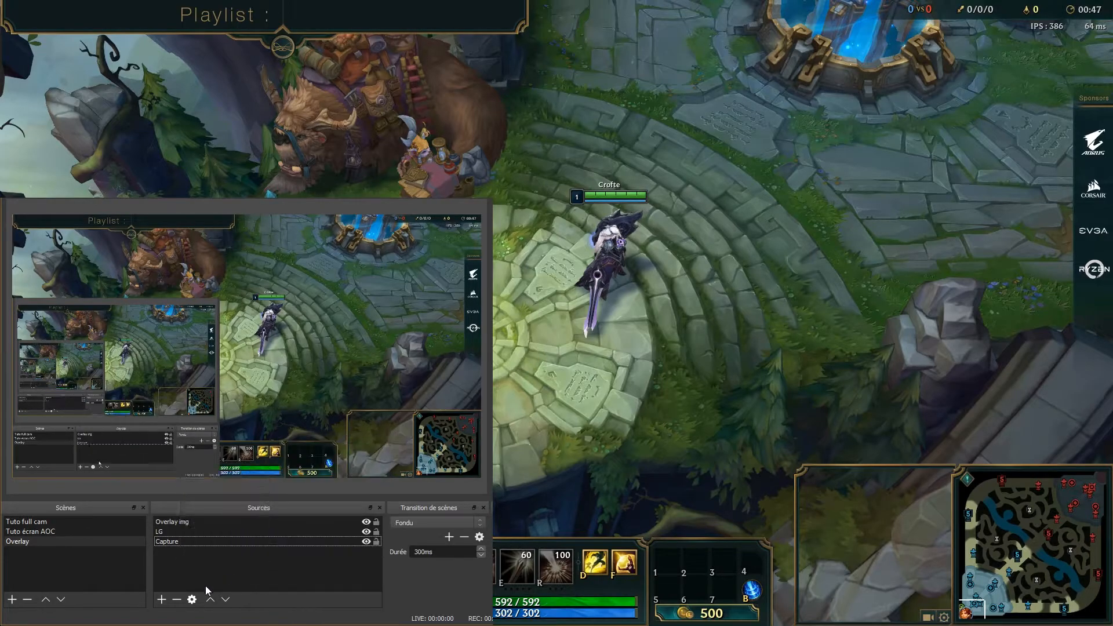
Bring the Cam source from the Tuto full cam scene into the Overlay scene by pasting it as a reference
click(36, 526)
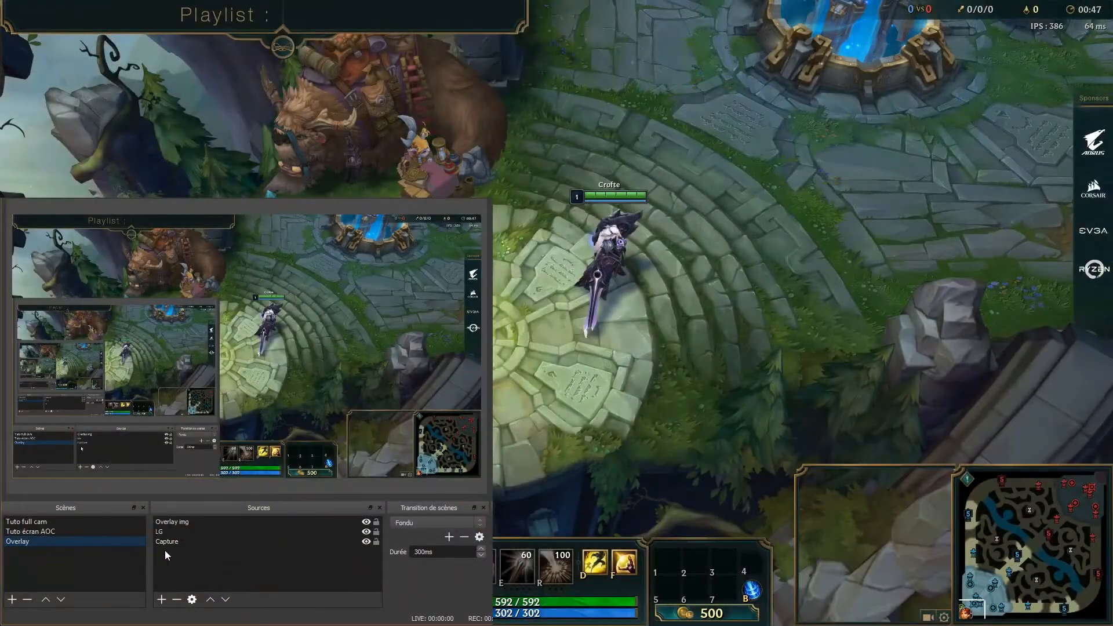
click(168, 542)
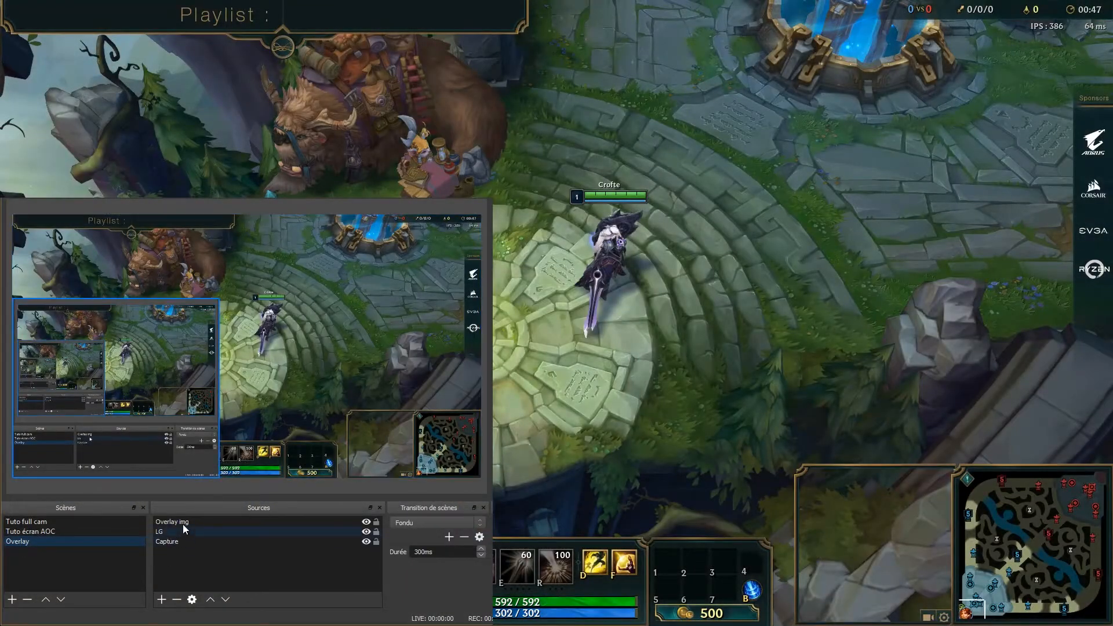
right_click(171, 520)
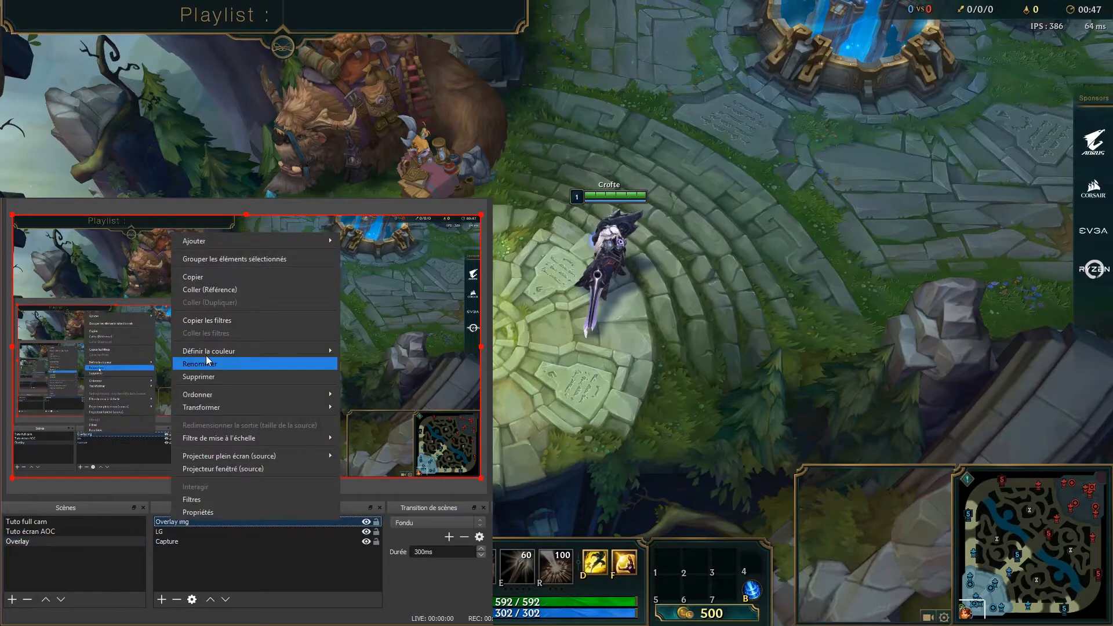
click(197, 577)
right_click(178, 562)
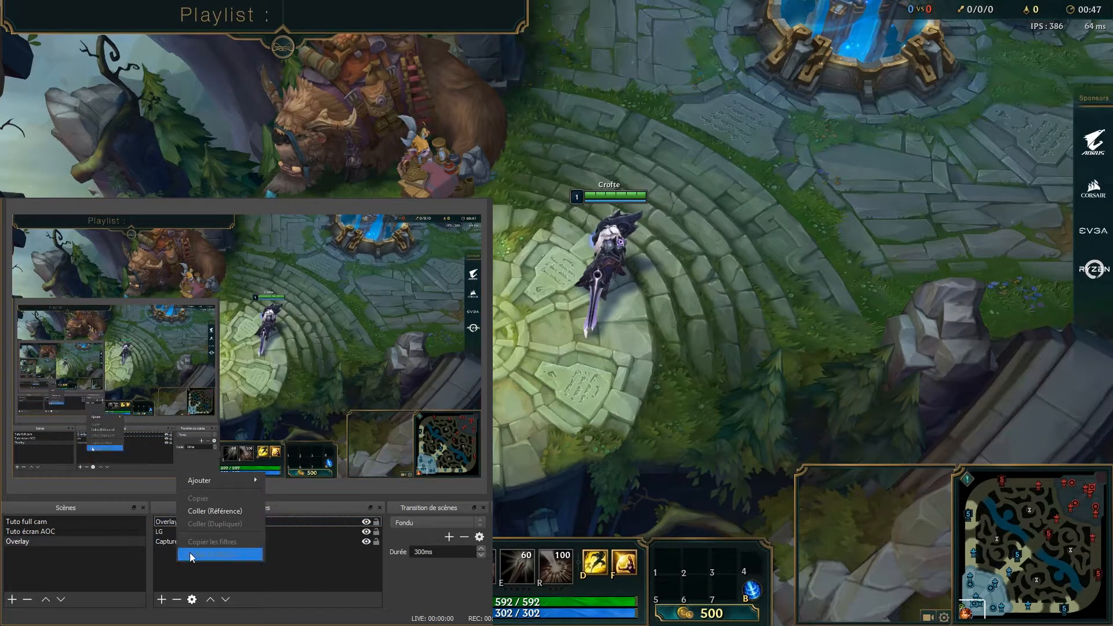
click(213, 511)
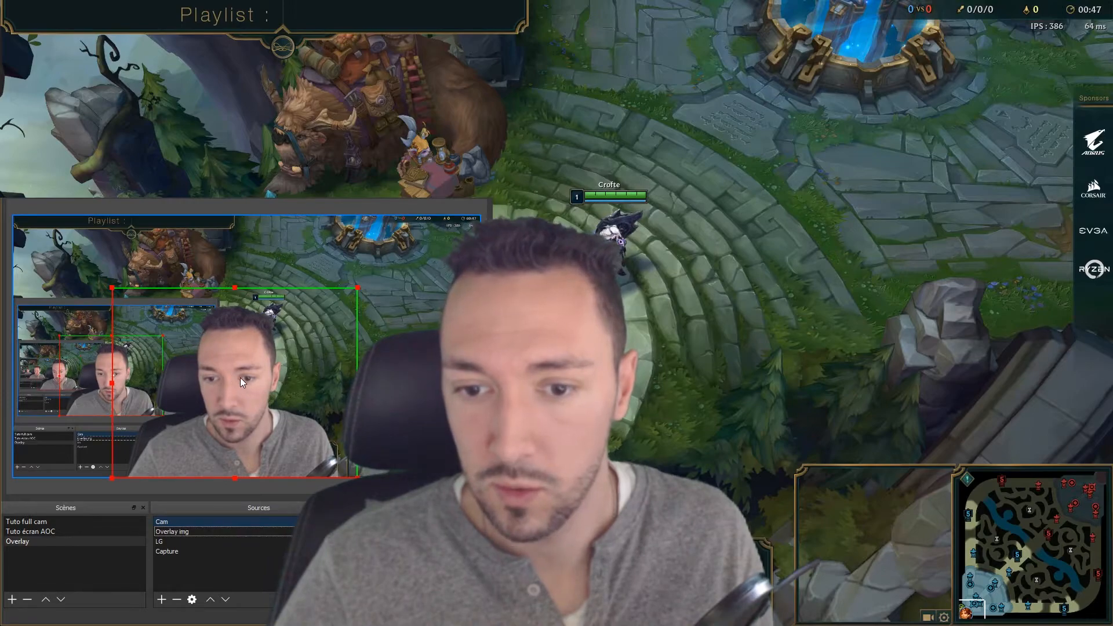
Shift the webcam image toward the overlay's camera frame and order the Cam source beneath Overlay img
drag(252, 378, 345, 380)
click(186, 521)
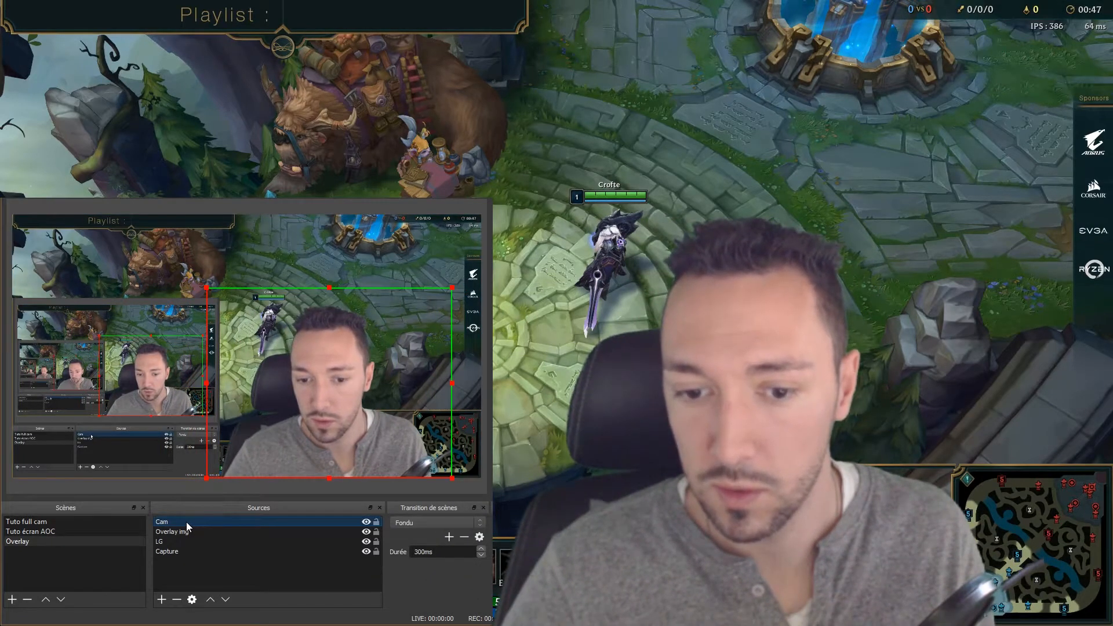
ctrl+click(186, 530)
drag(185, 533, 184, 520)
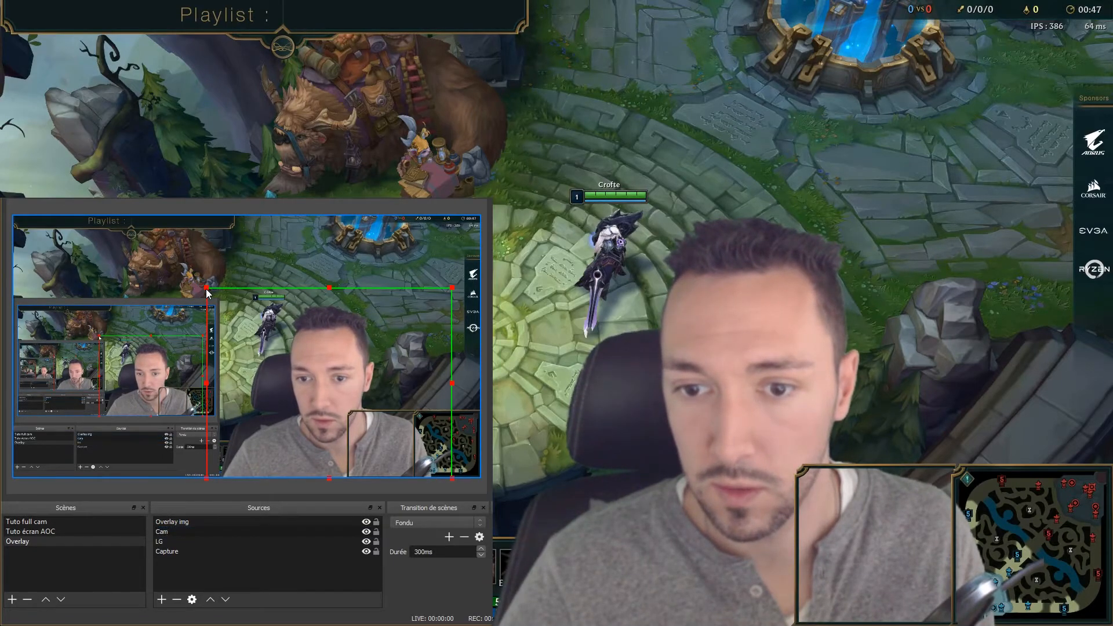
Scale the webcam image down, position it in the overlay's camera frame beside the minimap, and crop its edges to fit
drag(207, 288, 354, 403)
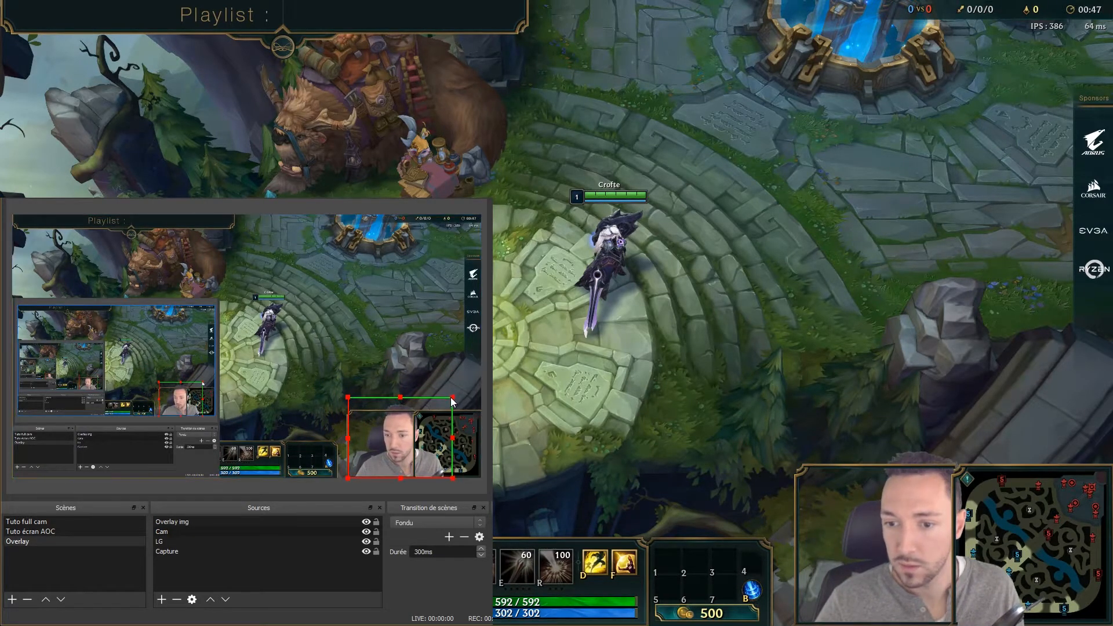
drag(452, 398, 398, 416)
drag(399, 413, 415, 445)
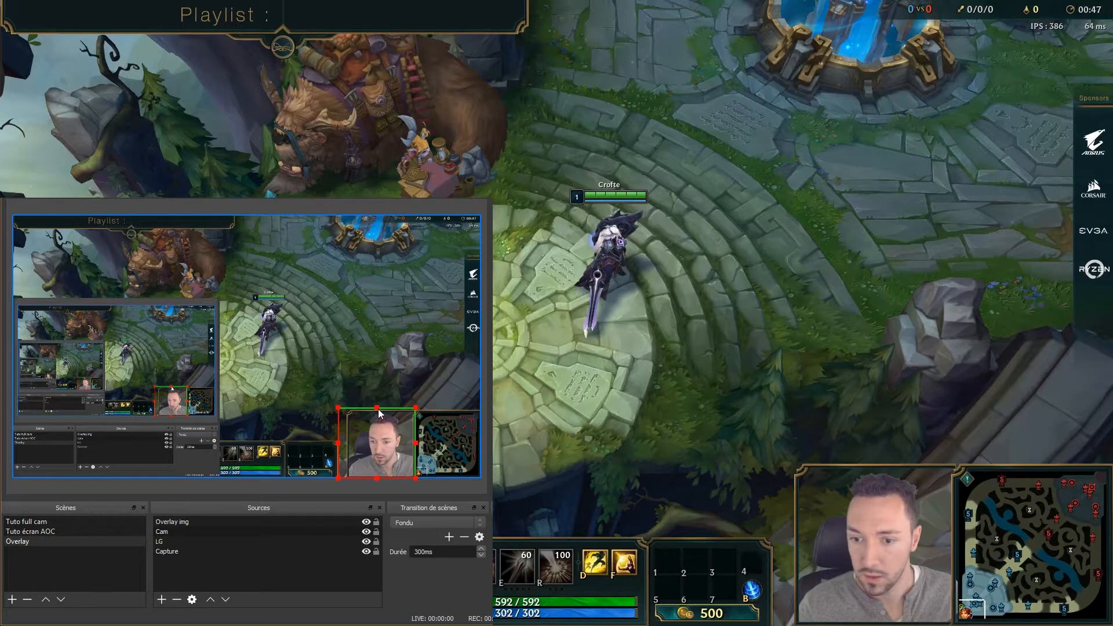
drag(377, 408, 377, 410)
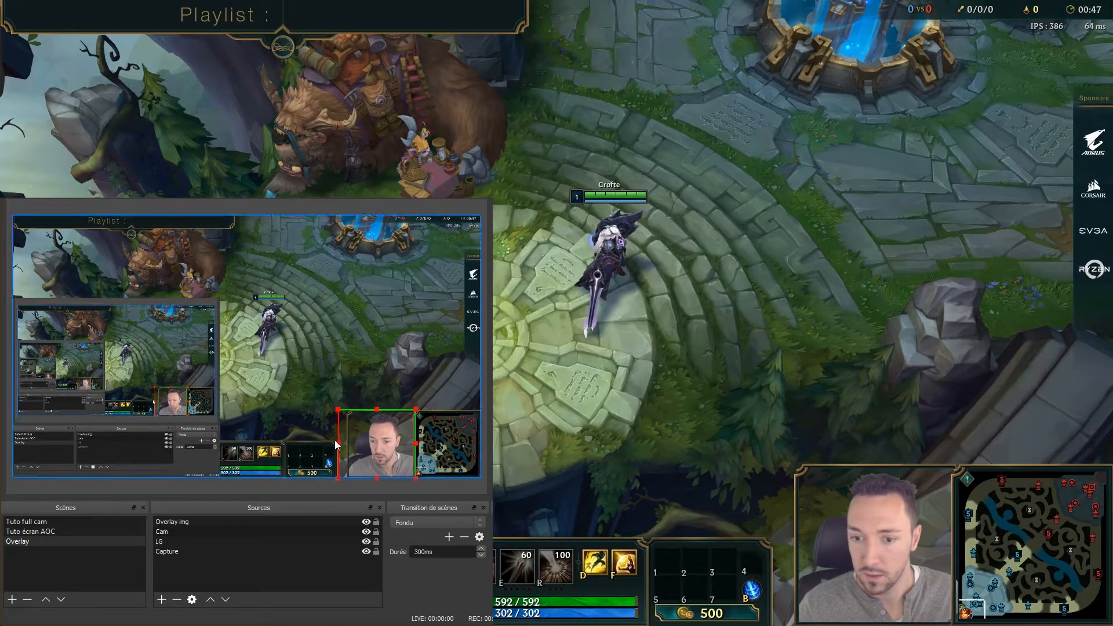
drag(338, 444, 348, 443)
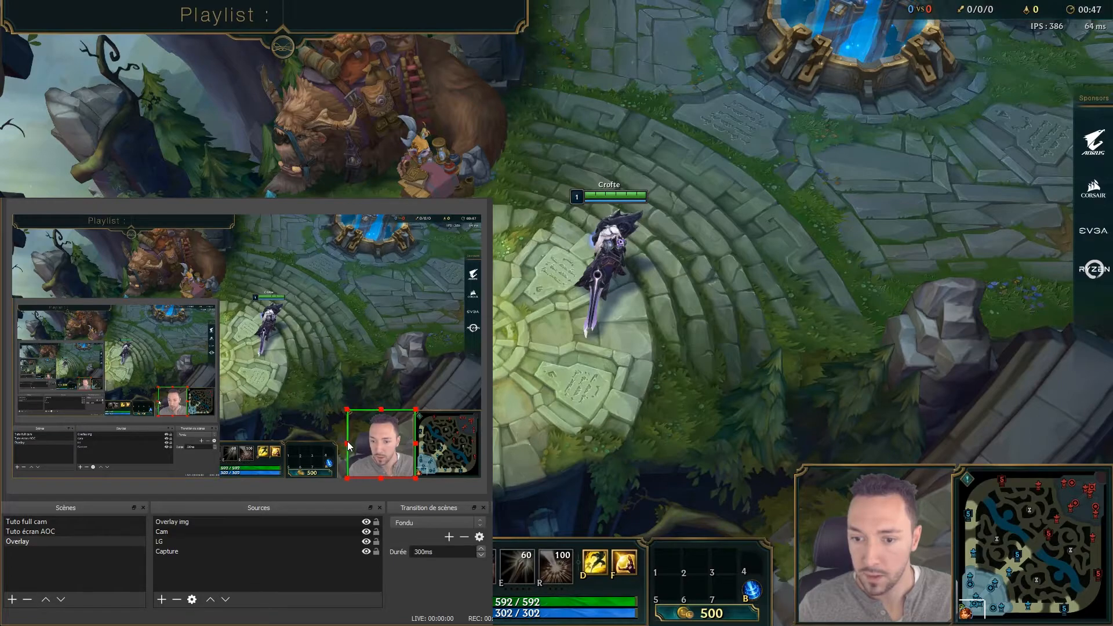
click(331, 337)
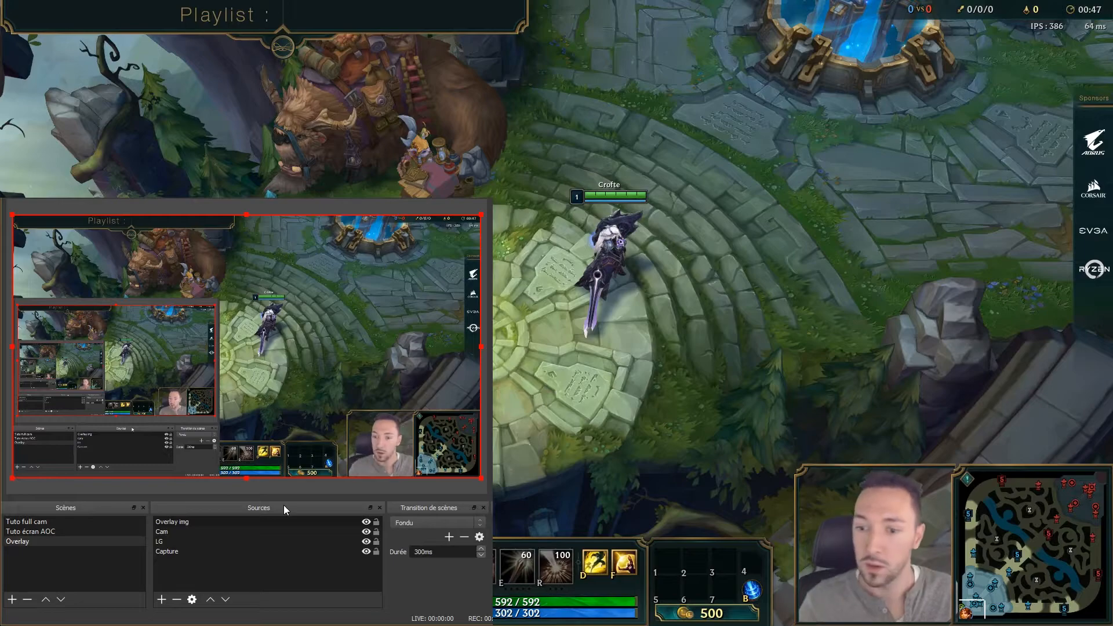
click(413, 446)
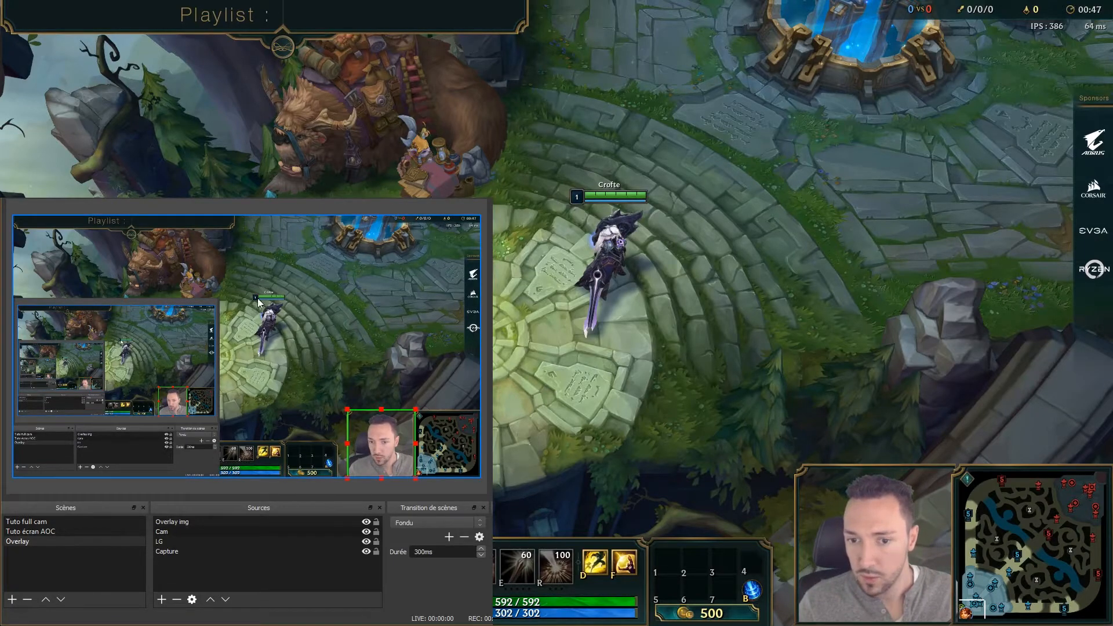
right_click(251, 287)
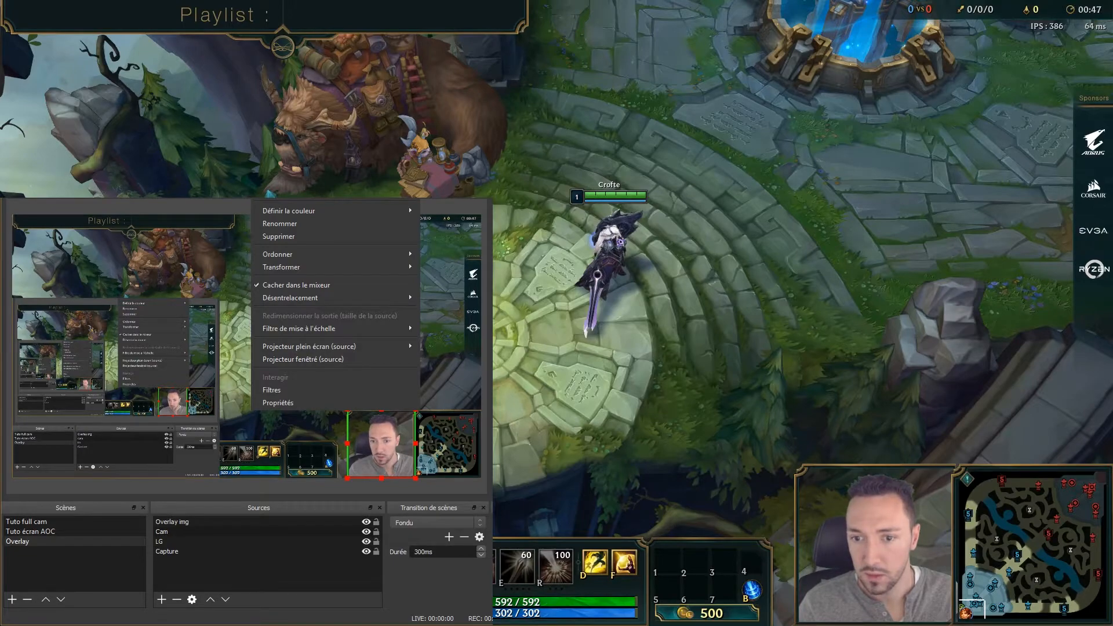
right_click(155, 470)
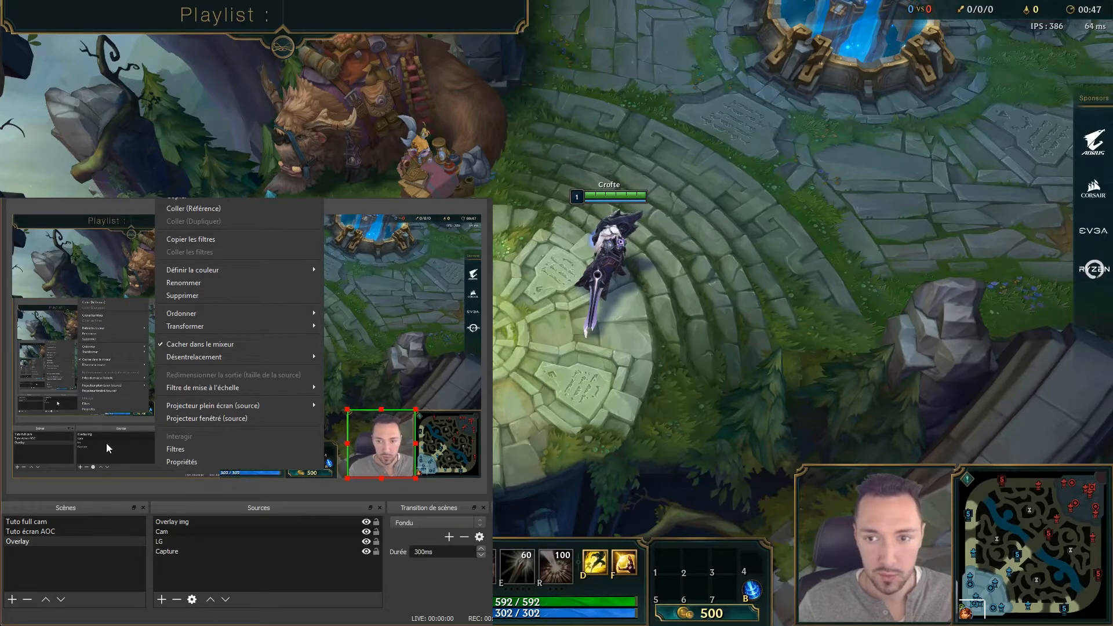
key(alt+Tab)
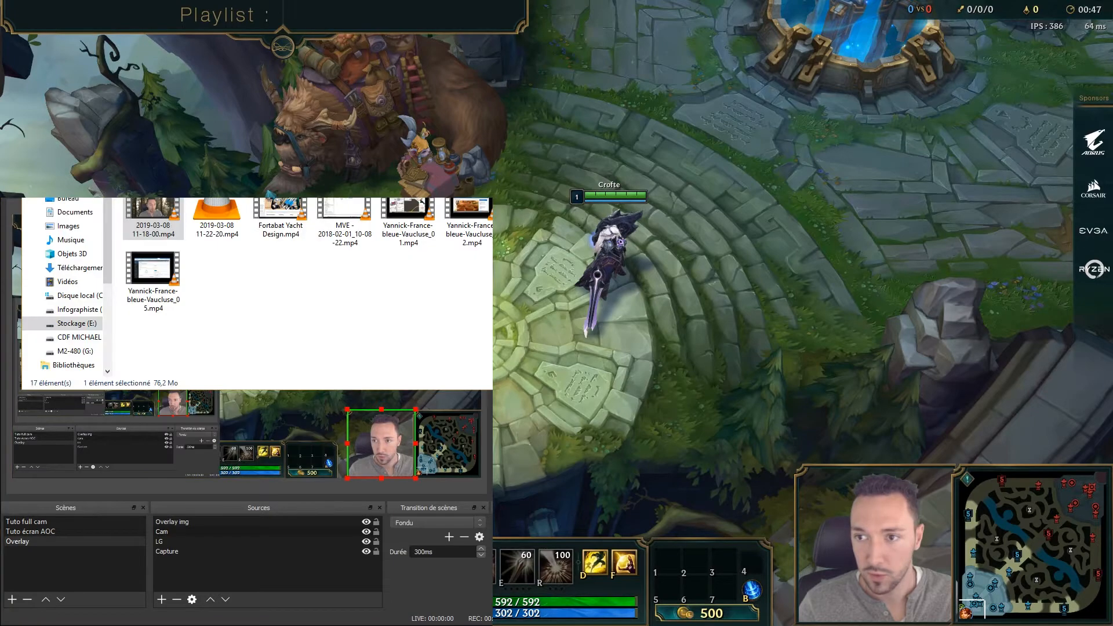
key(alt+Tab)
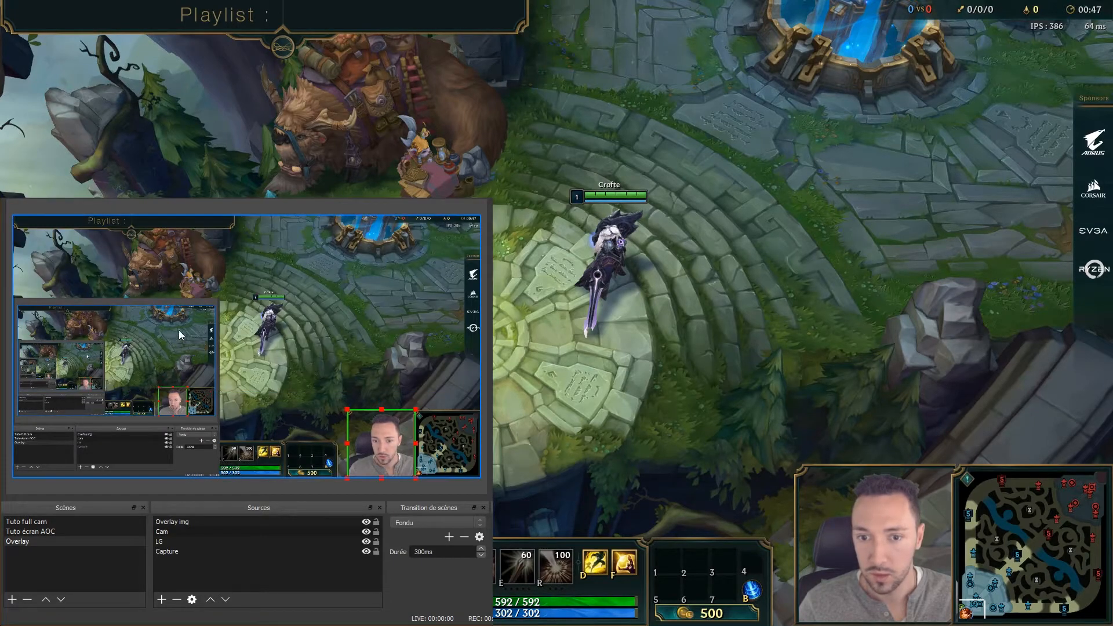
Extend the upper edge of the LG screen capture to reveal more of the captured screen above the OBS window
click(183, 324)
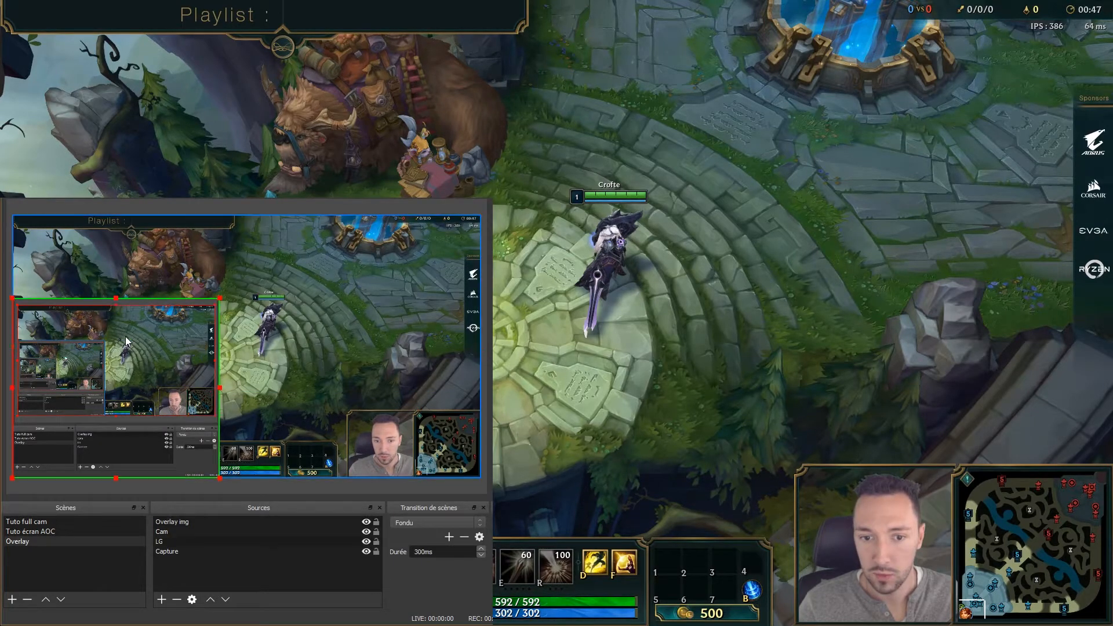
drag(123, 300, 129, 235)
Set the preview scaling to Canvas (1920x1080) and bring the webcam frame into view
right_click(113, 319)
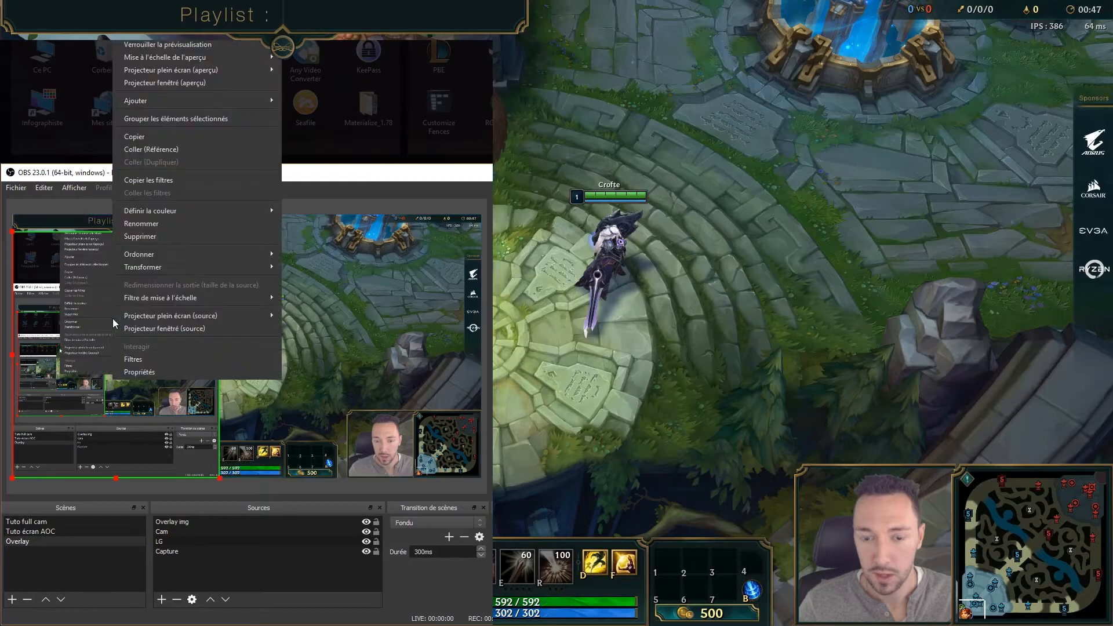
right_click(95, 466)
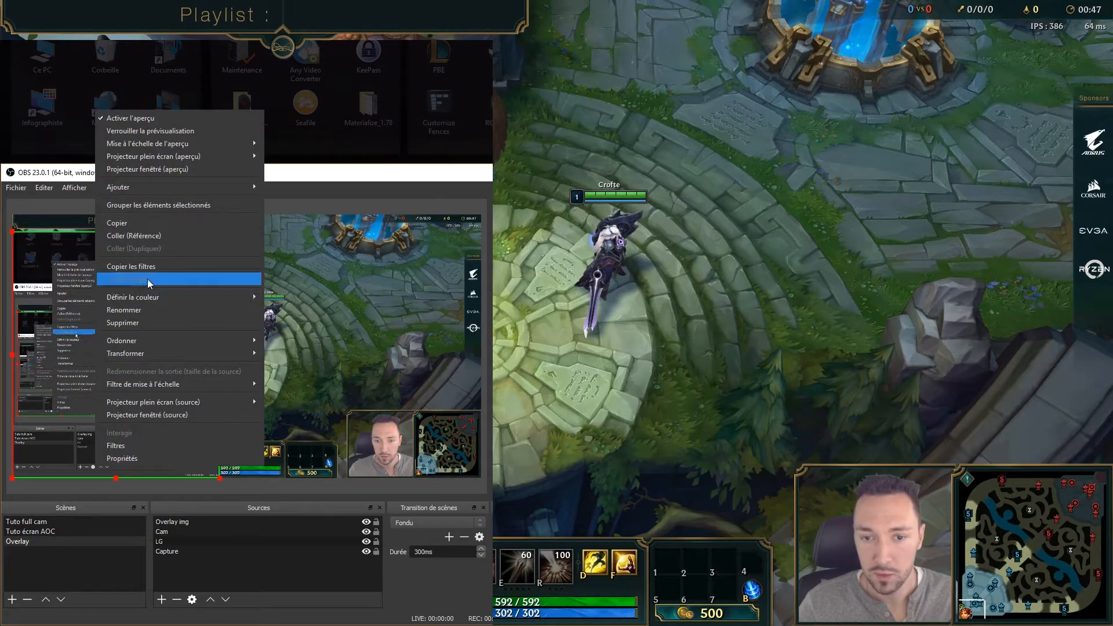
mouse_move(185, 146)
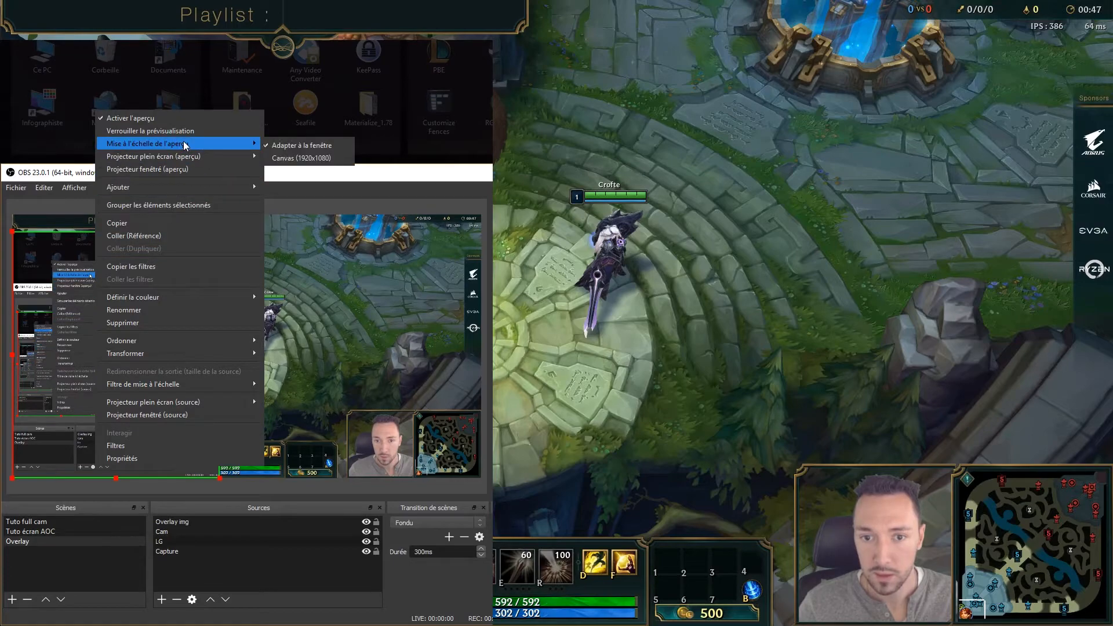
click(297, 160)
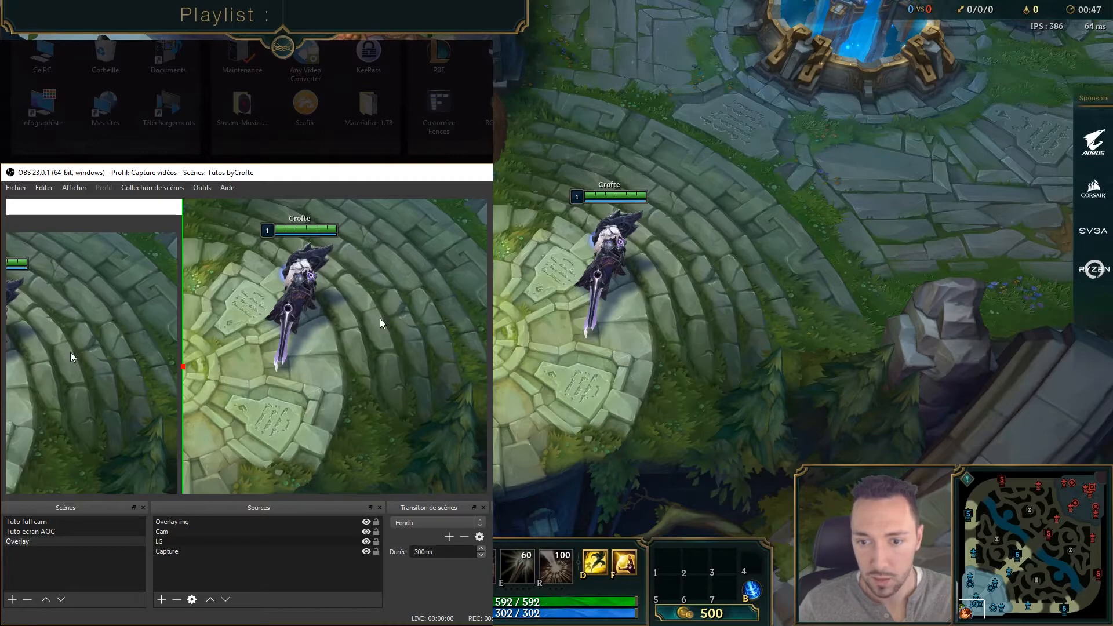
drag(381, 318, 310, 241)
drag(276, 308, 309, 260)
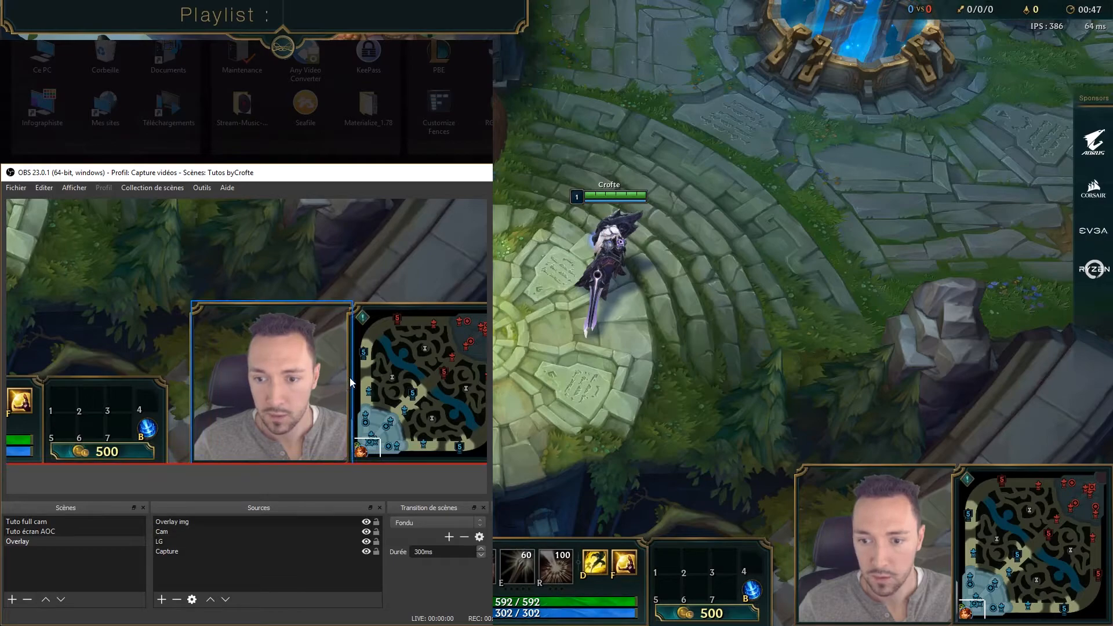
Crop the webcam's right edge to the overlay's camera frame and set the preview scaling to Adapter à la fenêtre
drag(350, 377, 350, 388)
right_click(162, 290)
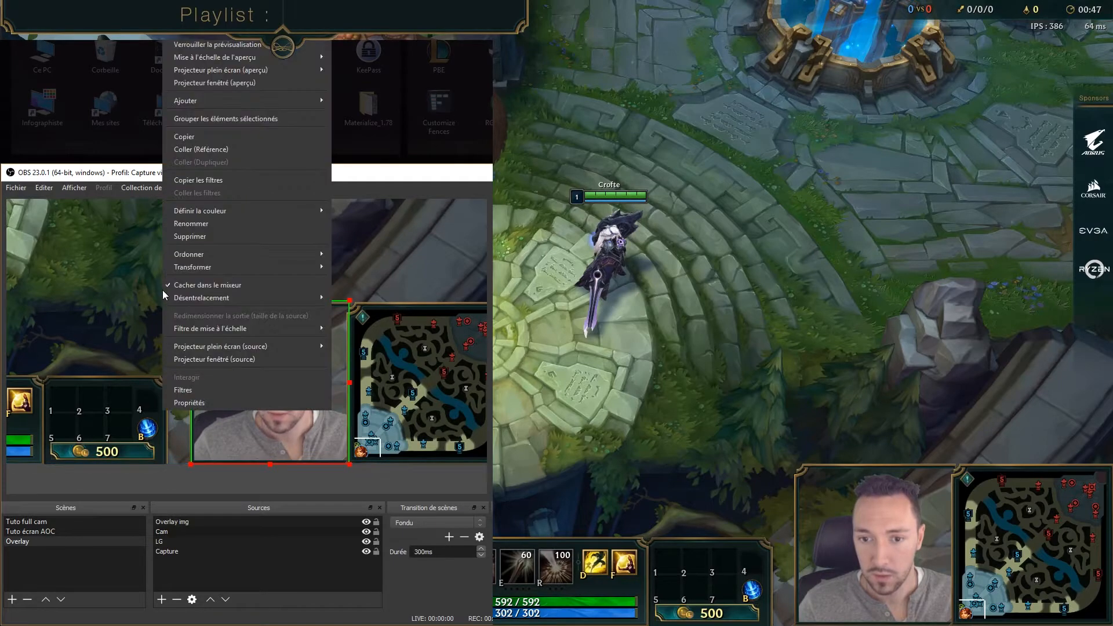
right_click(92, 453)
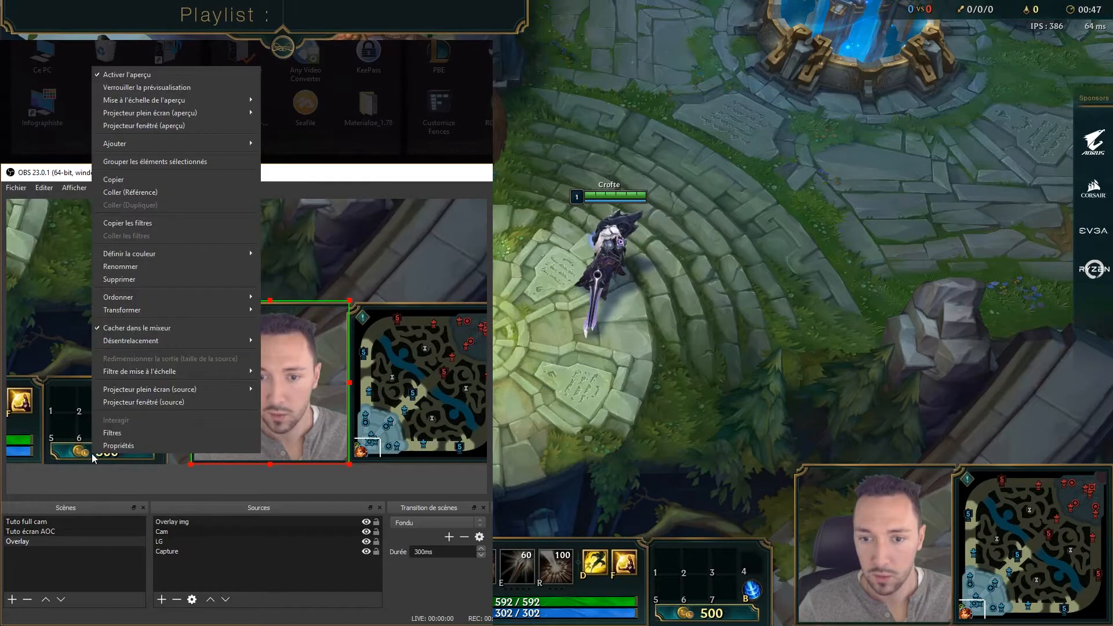
mouse_move(190, 102)
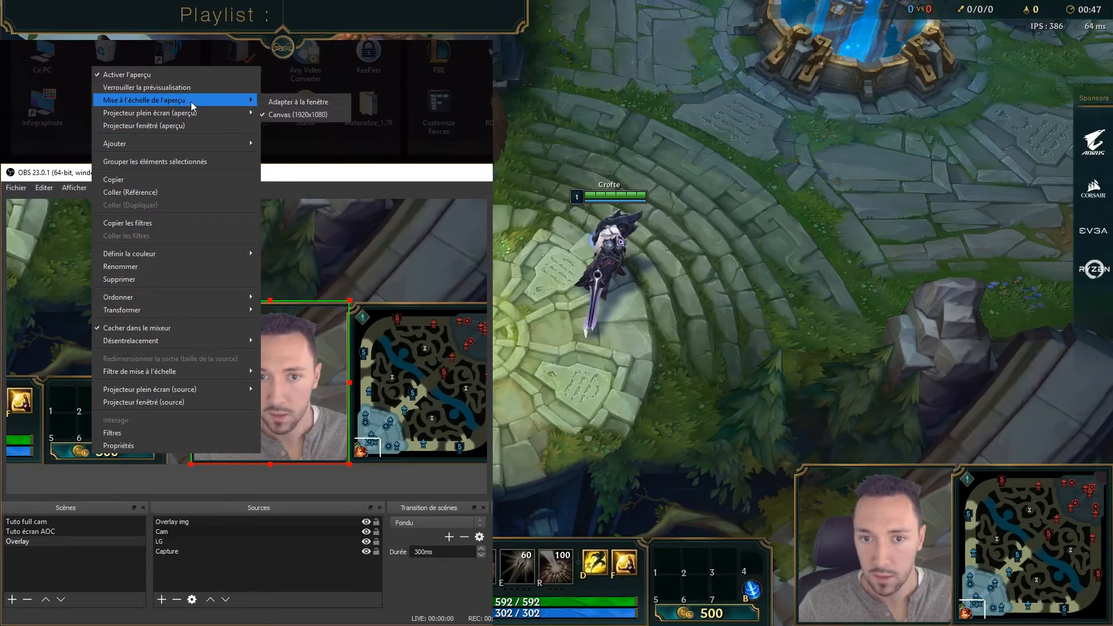
click(285, 103)
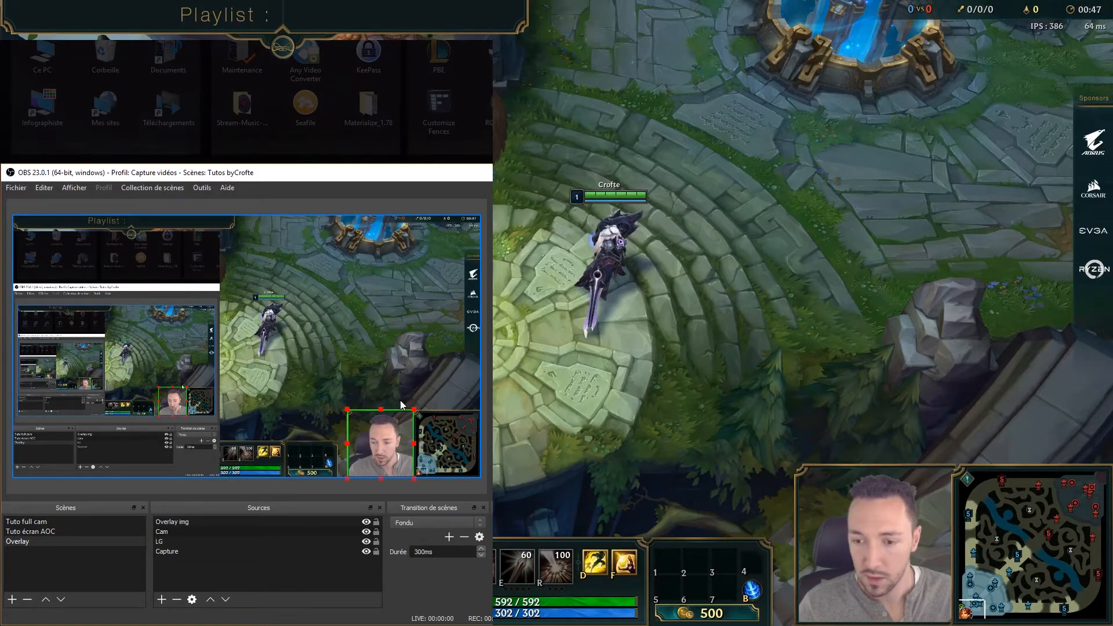
Crop the upper edge of the LG screen capture down to the area just above the OBS preview
click(384, 380)
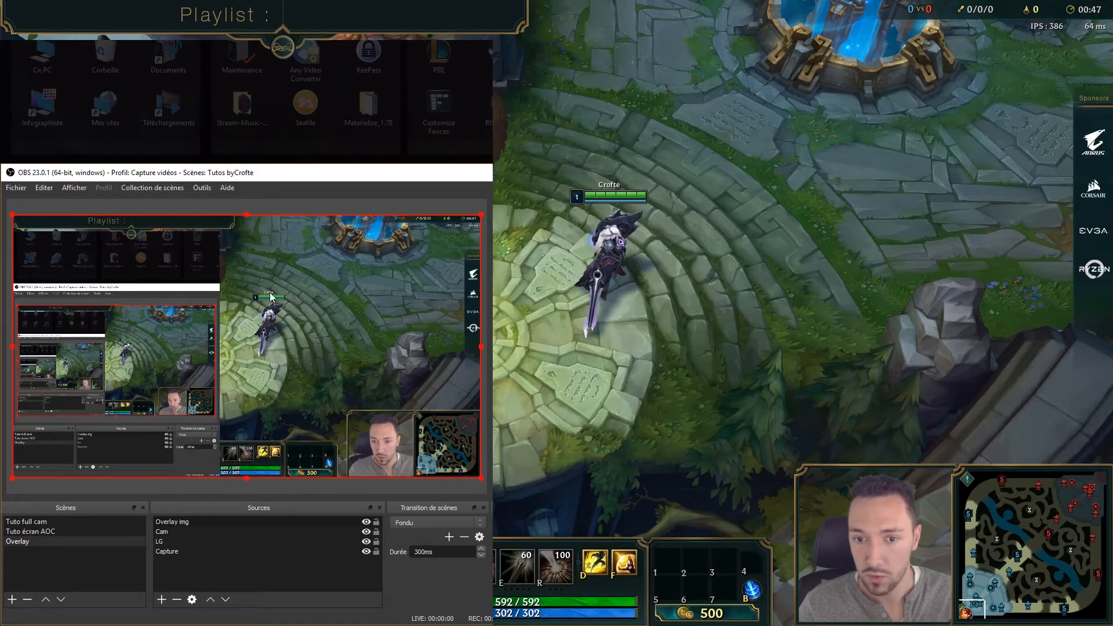
click(123, 291)
drag(117, 233, 114, 300)
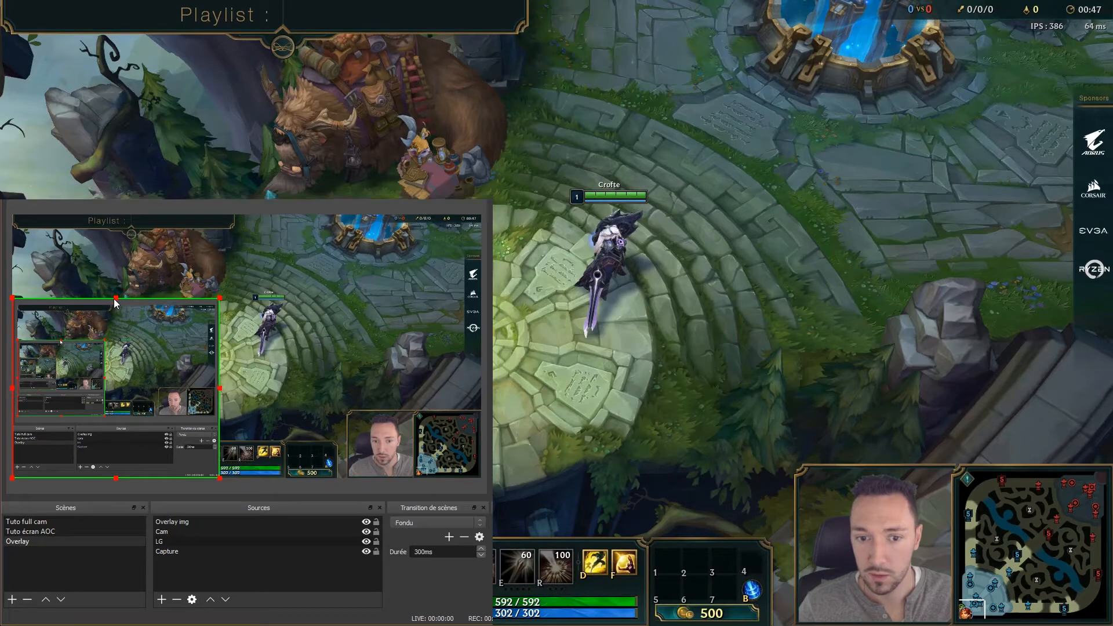
click(296, 281)
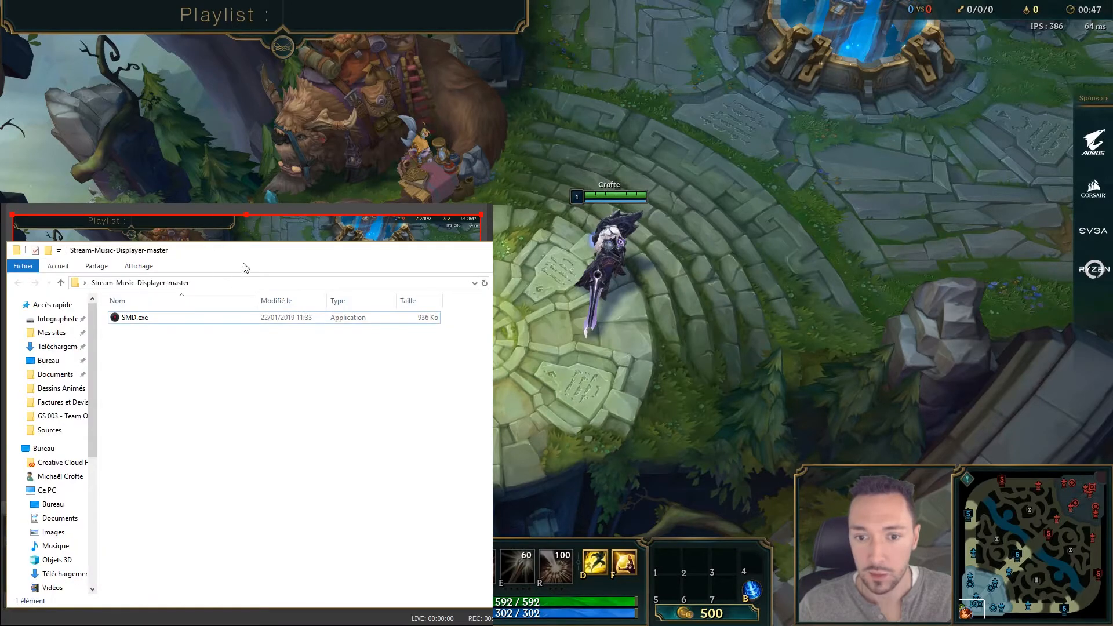
Launch SMD.exe from the Stream-Music-Displayer-master folder and place its window below the file list
drag(237, 256, 251, 260)
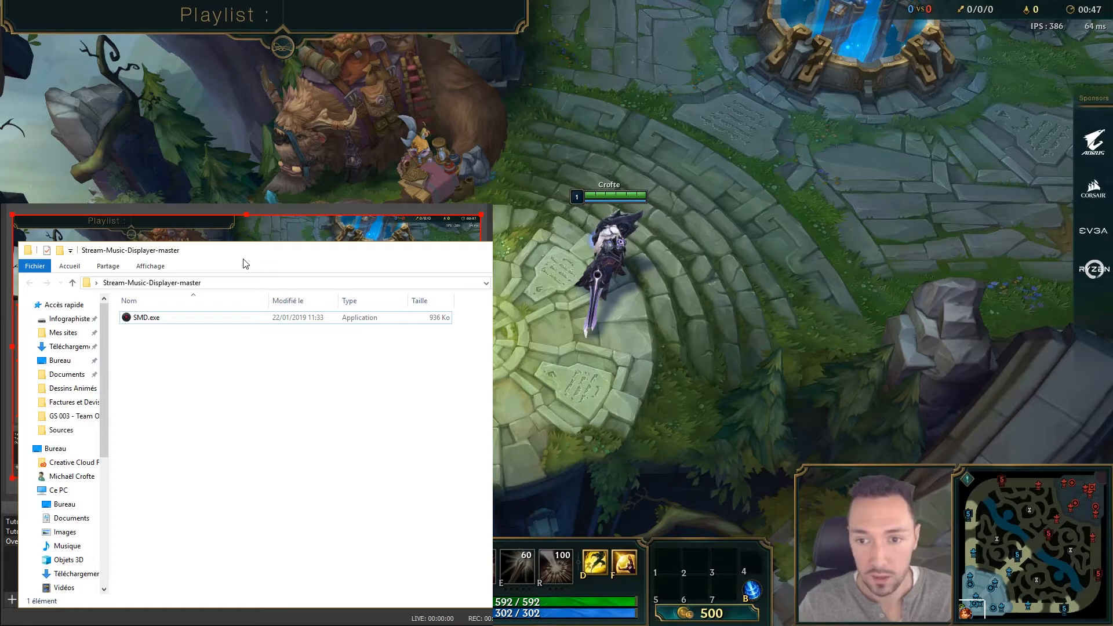
mouse_move(248, 251)
mouse_down()
mouse_move(243, 226)
mouse_move(237, 267)
mouse_up()
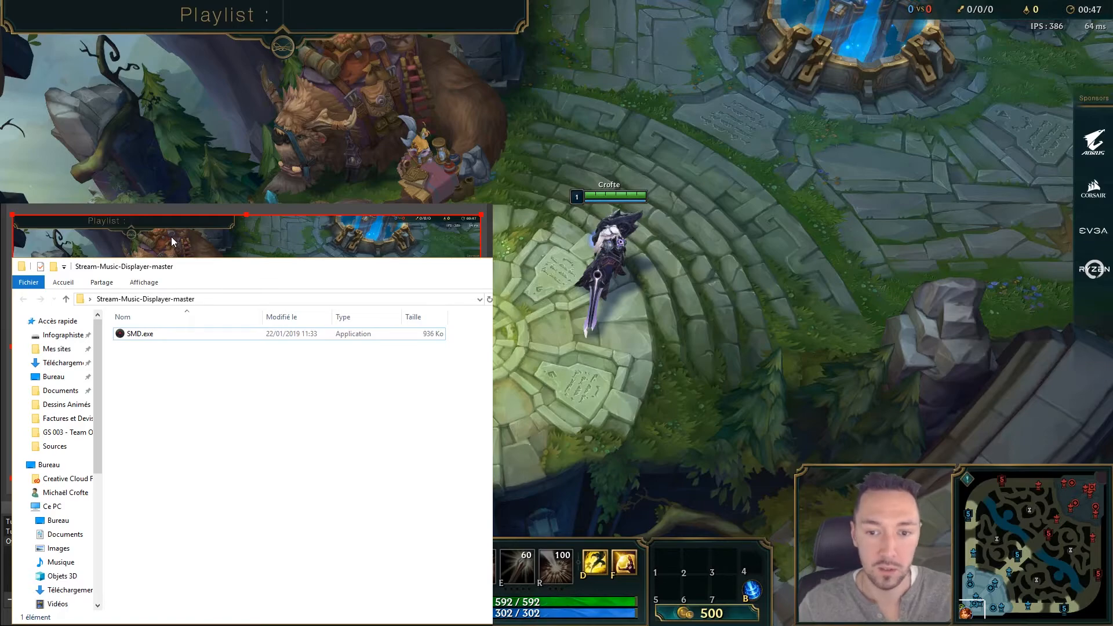
right_click(135, 334)
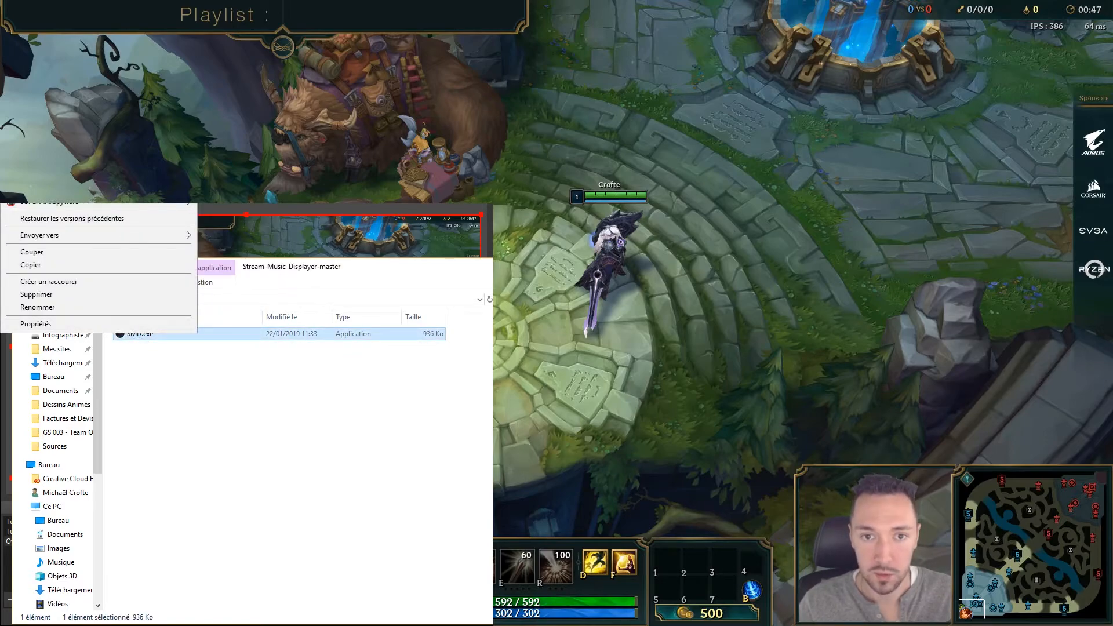
click(75, 110)
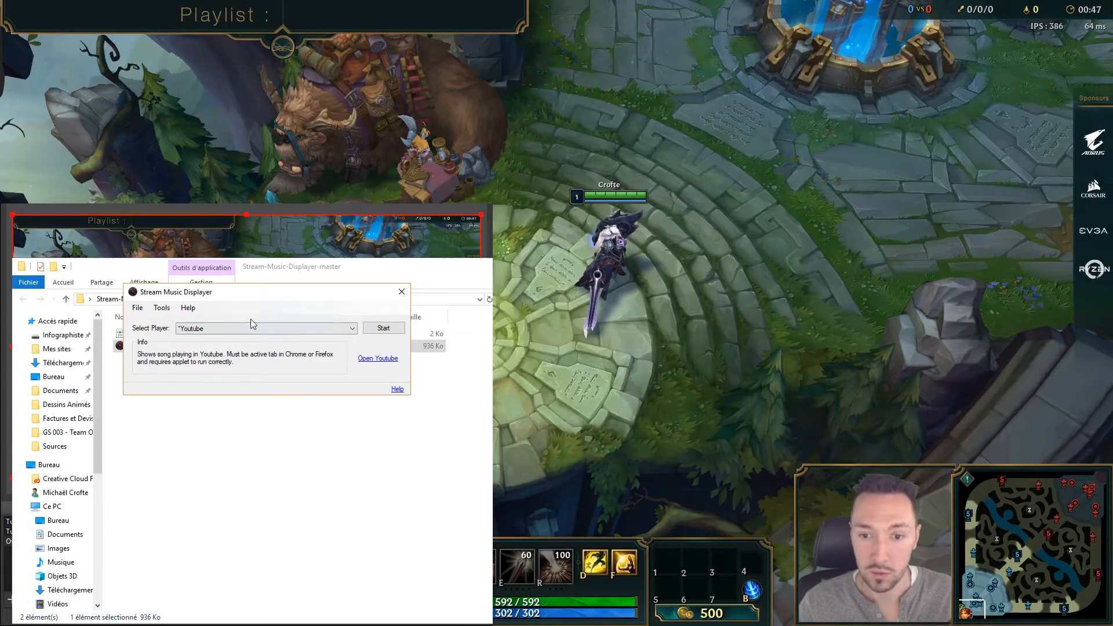
drag(251, 295, 244, 389)
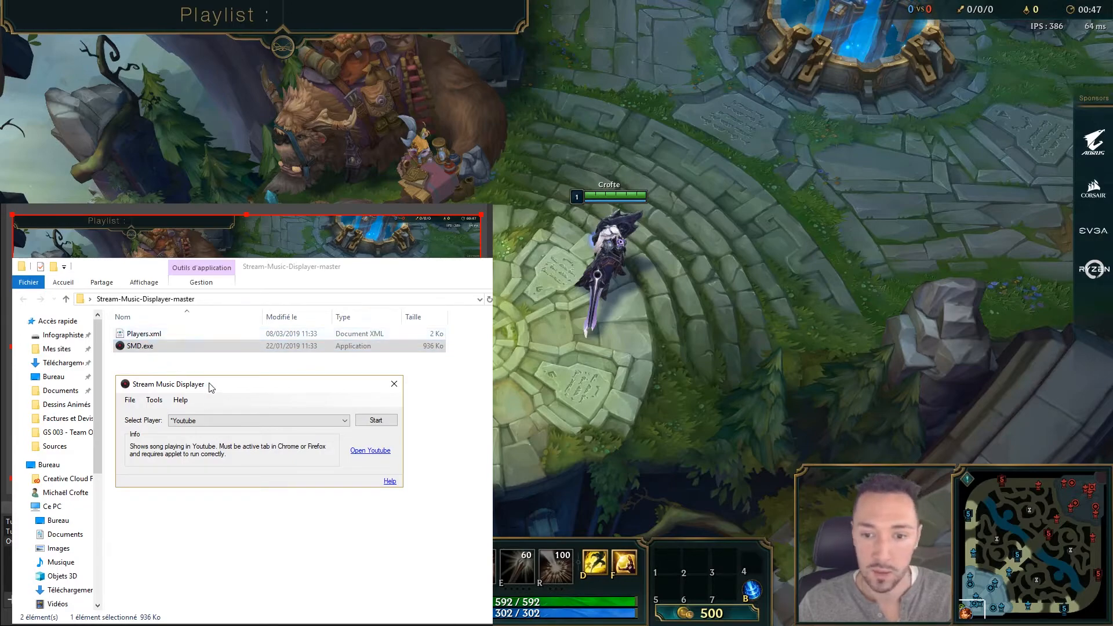
drag(211, 385, 205, 367)
Keep Youtube as the selected player in Stream Music Displayer and start the song detection
click(336, 407)
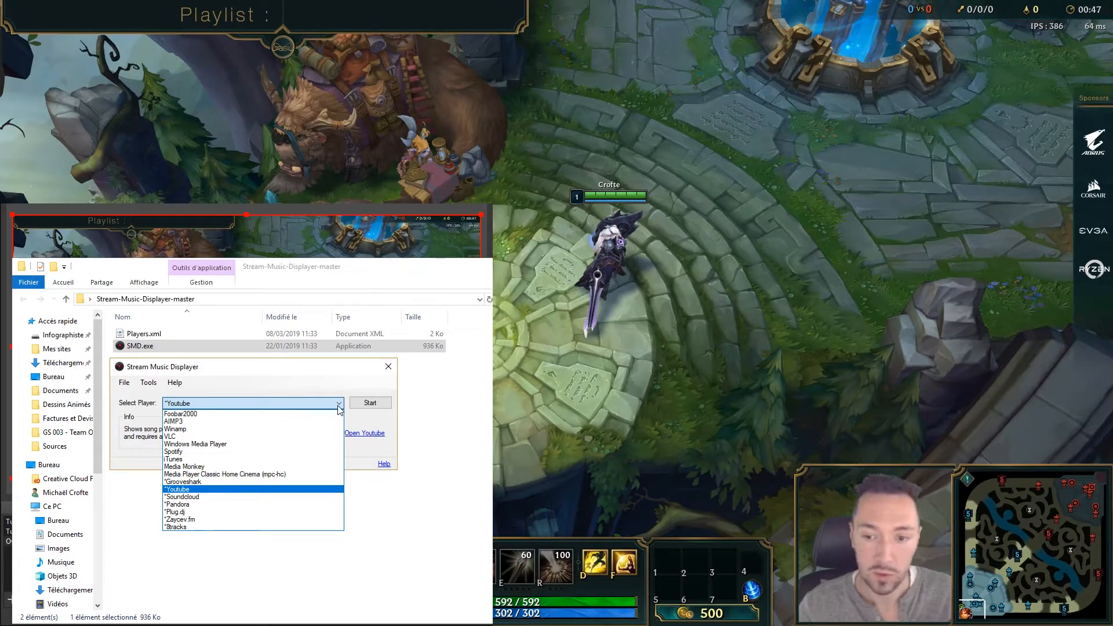
click(335, 375)
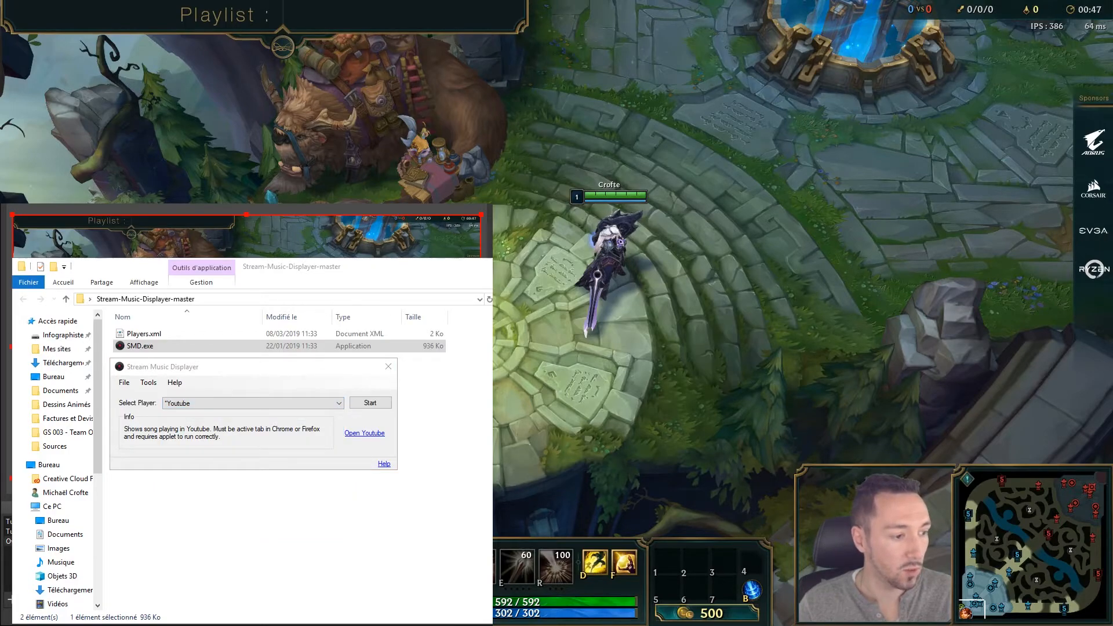
click(376, 407)
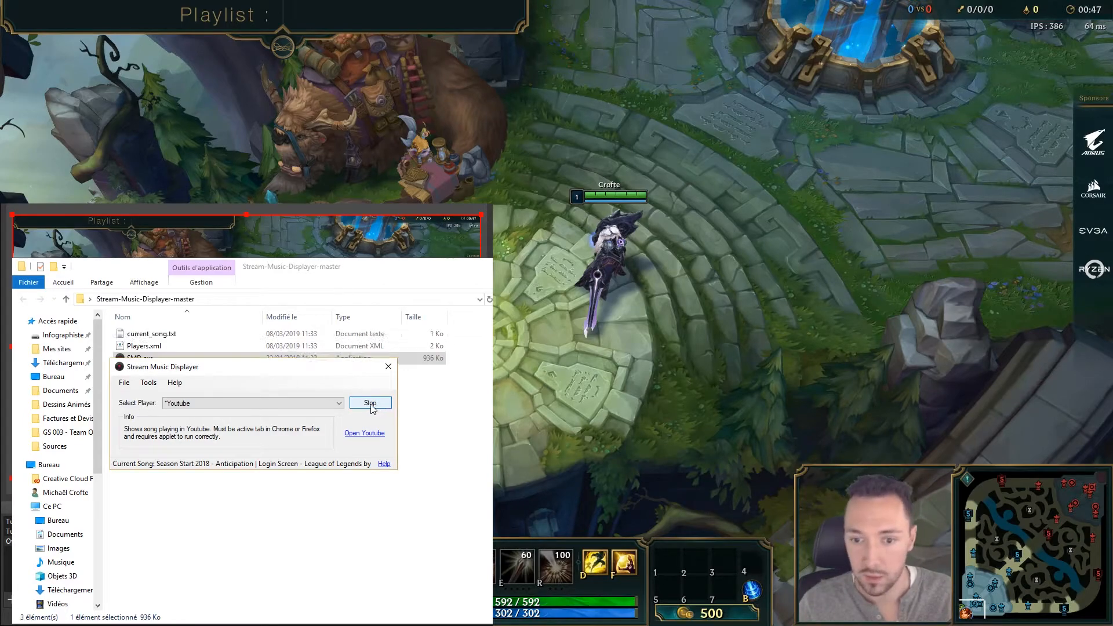
Move Stream Music Displayer clear of the file list and copy the path of the Stream-Music-Displayer-master folder
drag(268, 374, 276, 418)
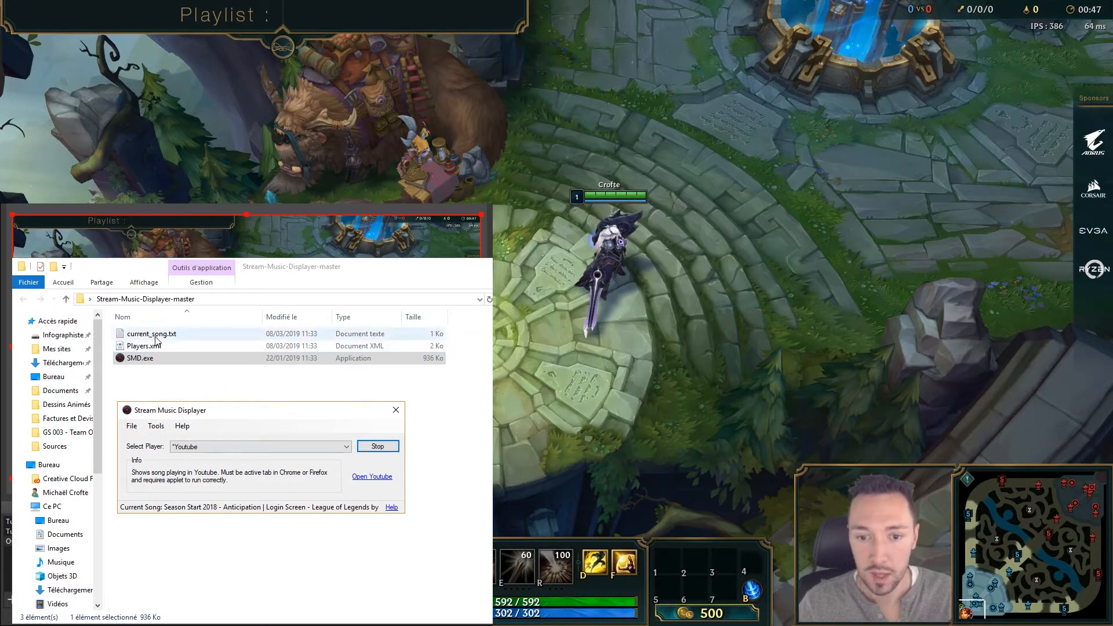
click(208, 299)
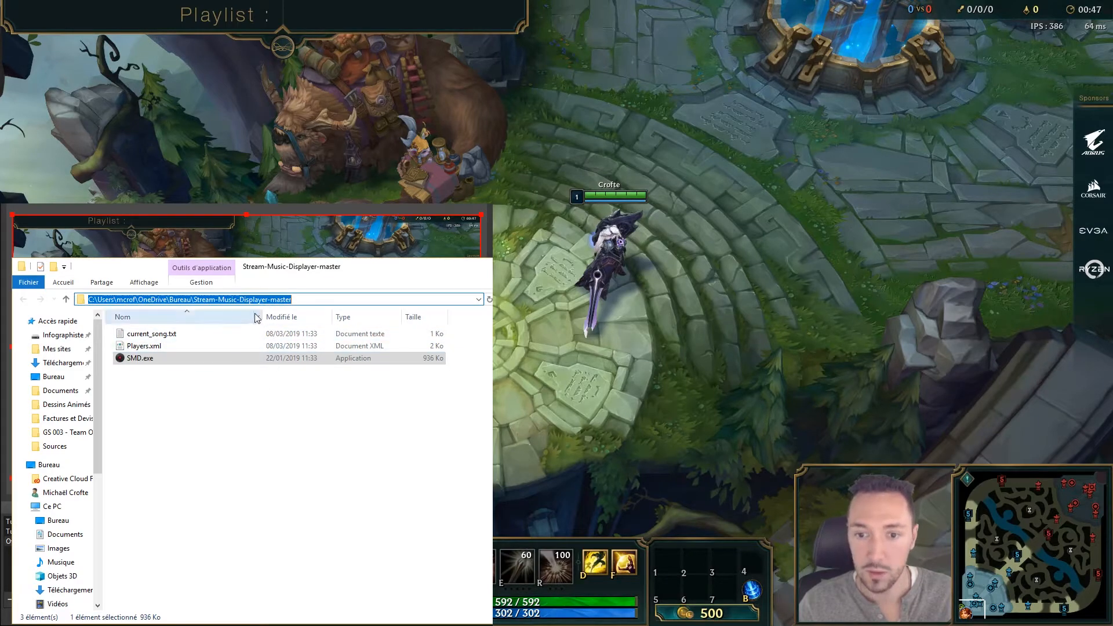
click(171, 403)
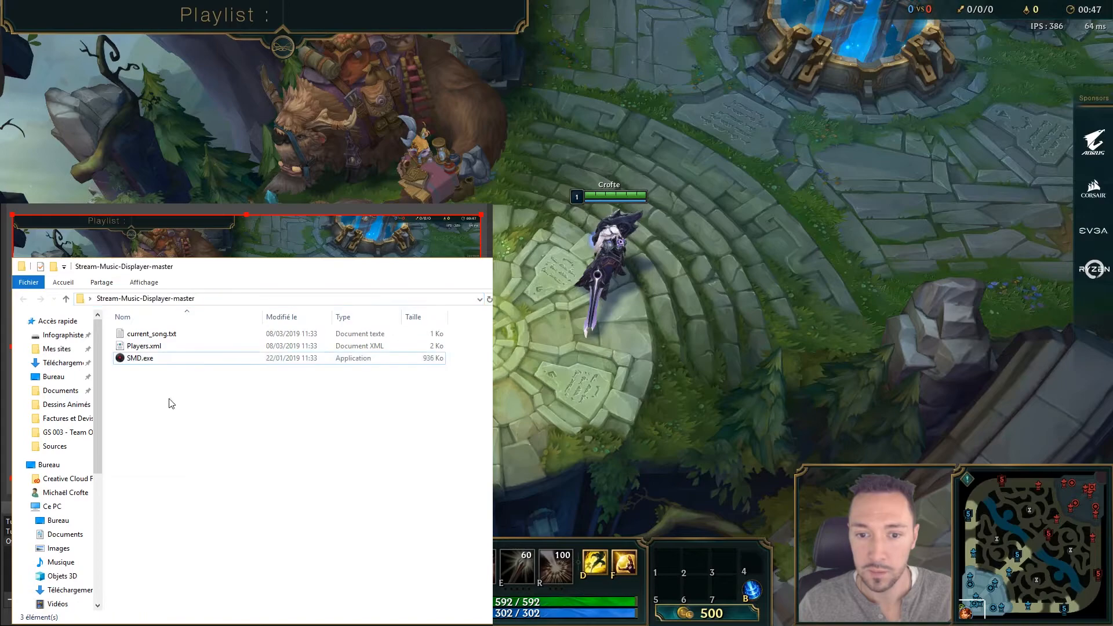
Return to OBS and add a new Texte (GDI+) source named Playlist to the Overlay scene
click(322, 216)
right_click(172, 575)
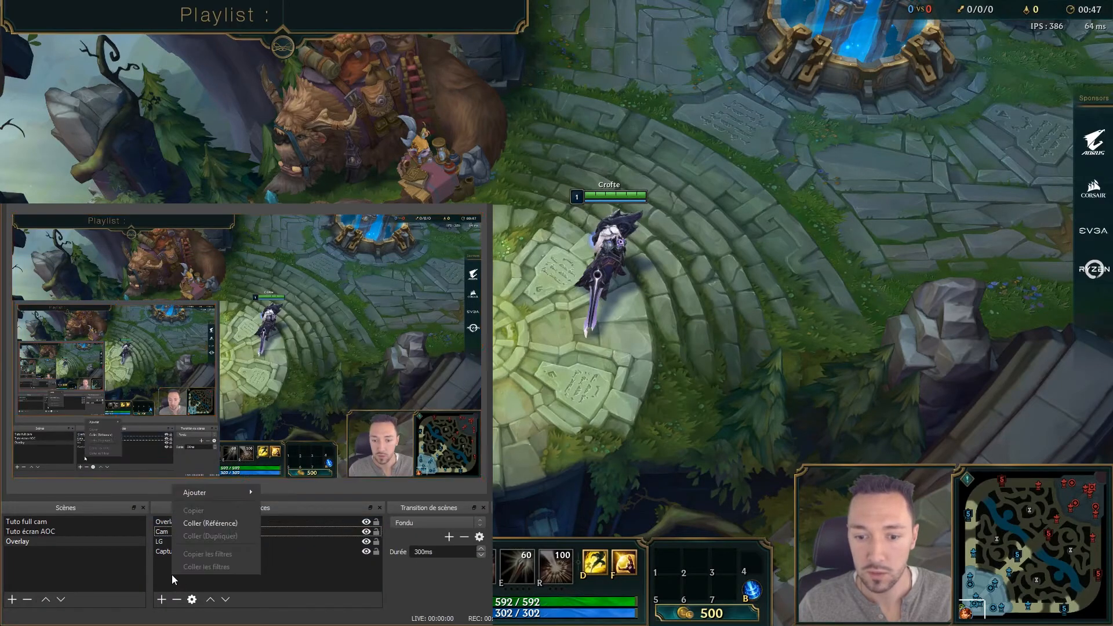
mouse_move(213, 492)
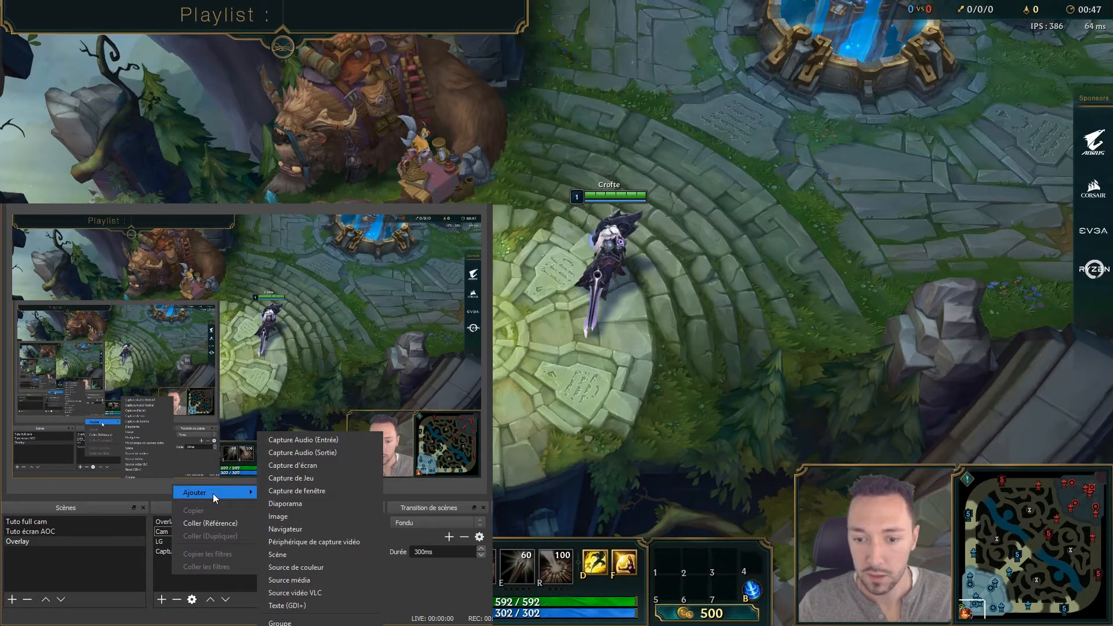
click(283, 607)
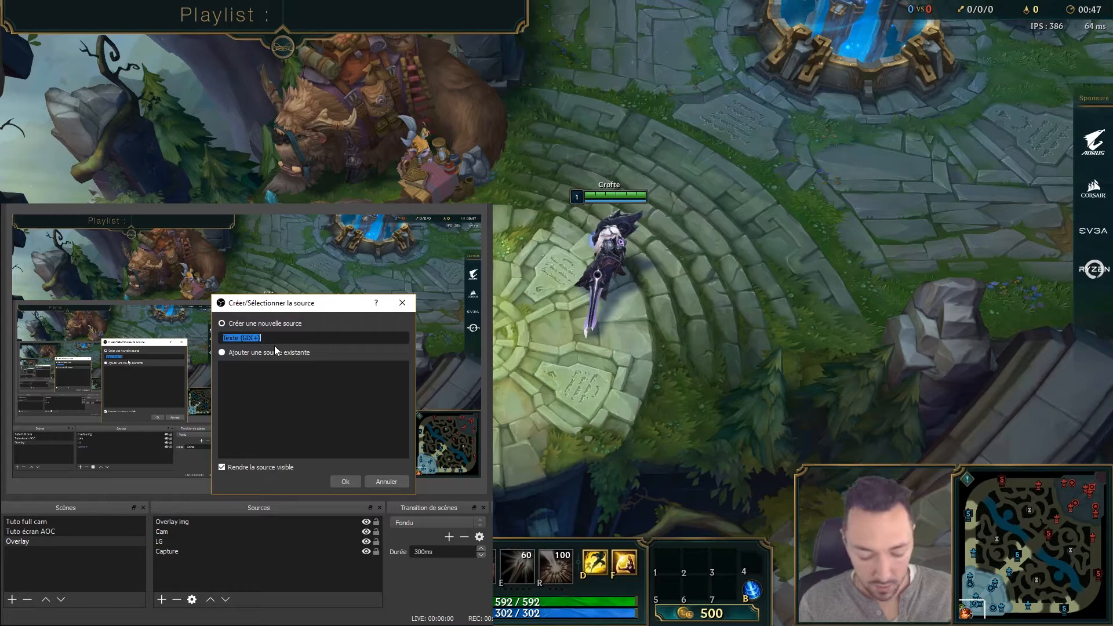
text(Playlist)
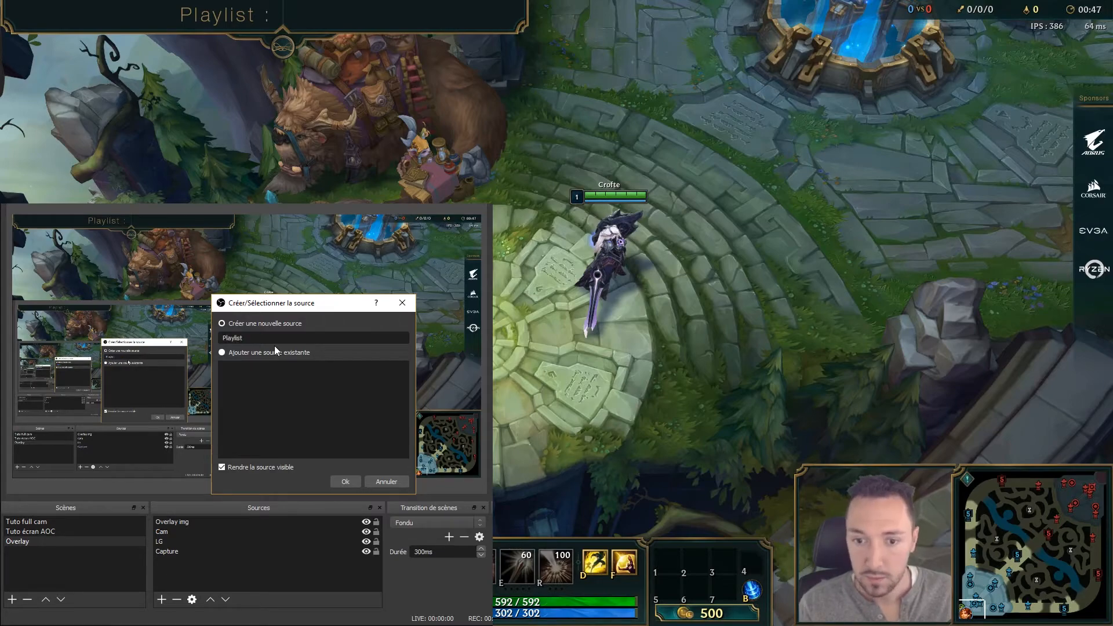
key(Return)
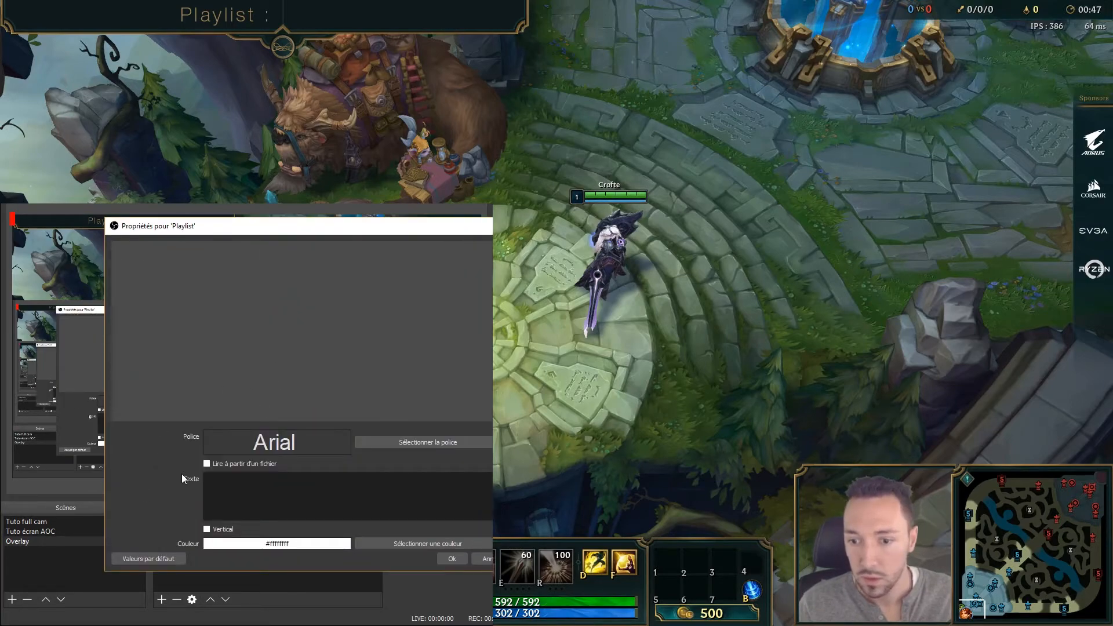
Make the Playlist text read from current_song.txt in the Stream-Music-Displayer-master folder and accept the source properties
scroll(174, 472, down, 1)
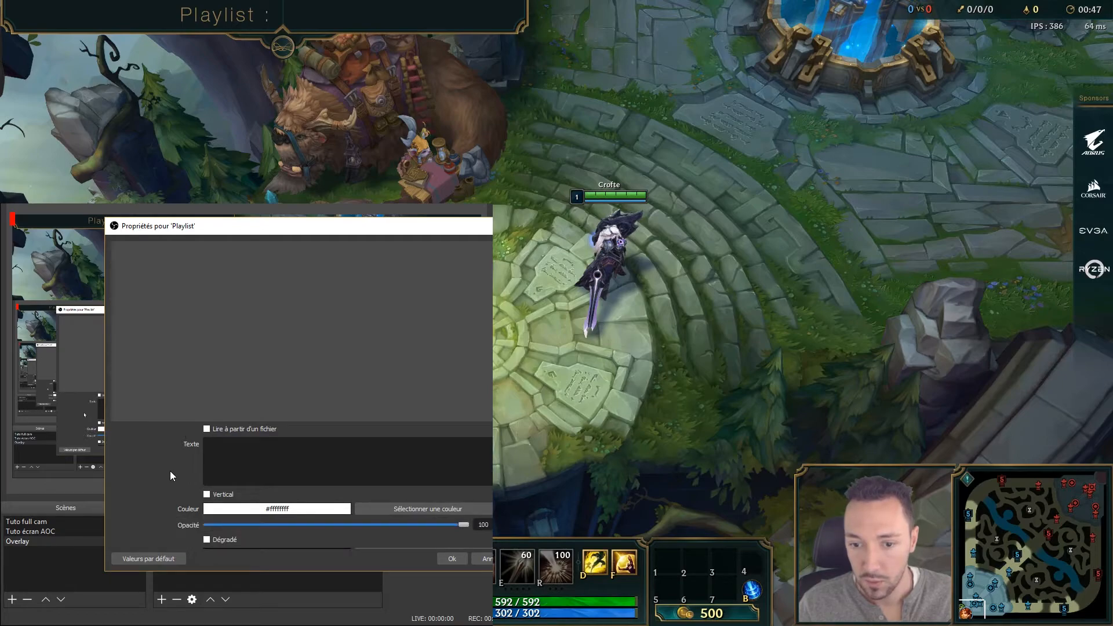
scroll(169, 470, down, 1)
scroll(169, 471, up, 1)
scroll(172, 460, up, 1)
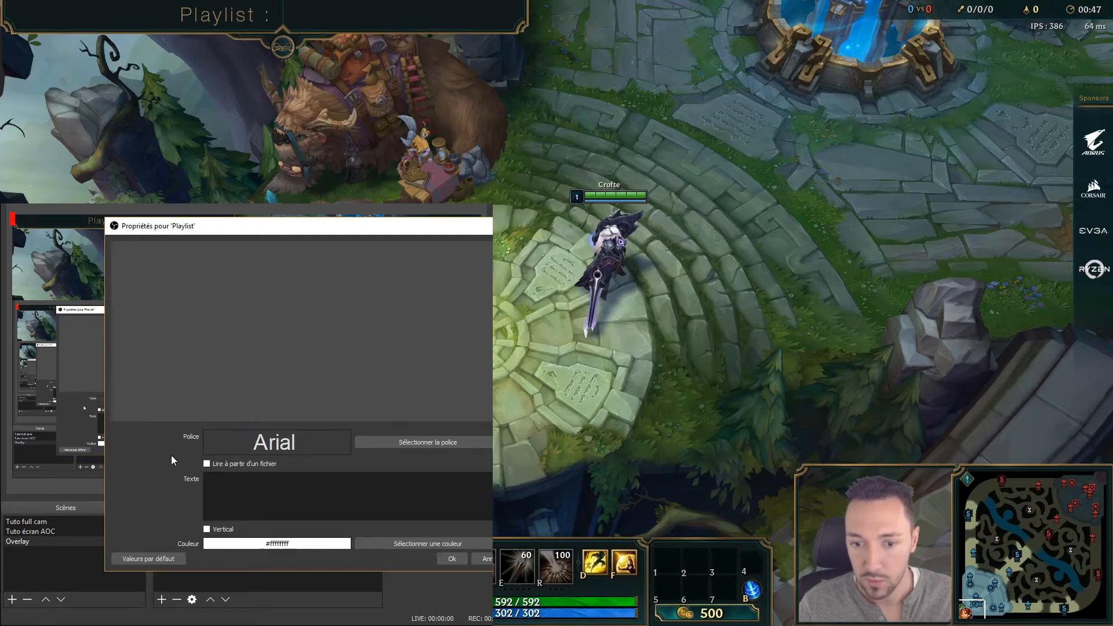
click(206, 464)
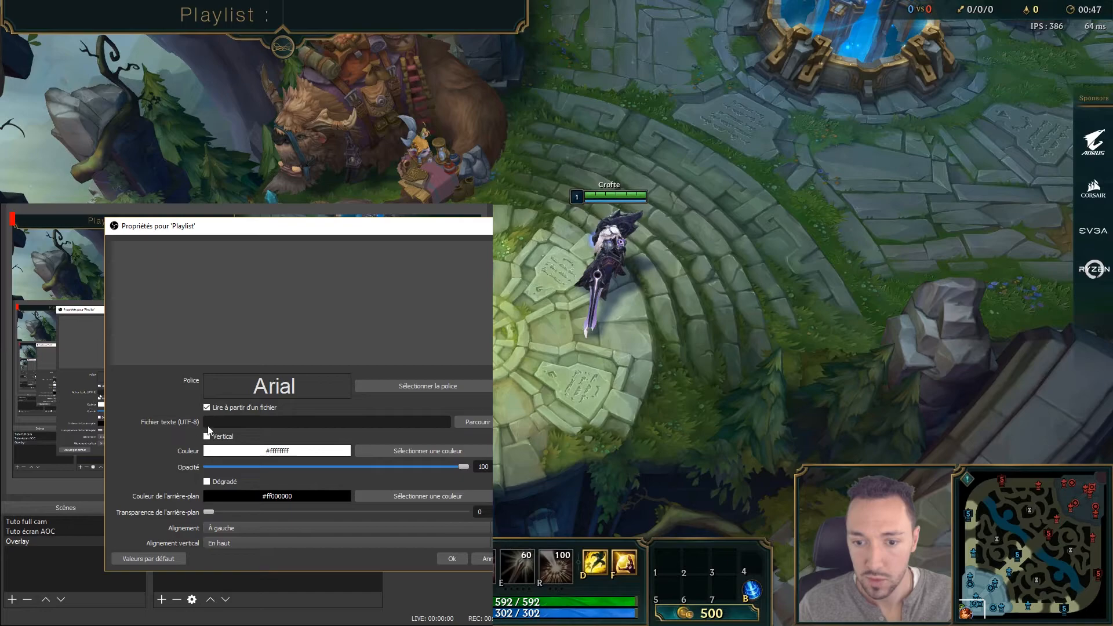
click(470, 423)
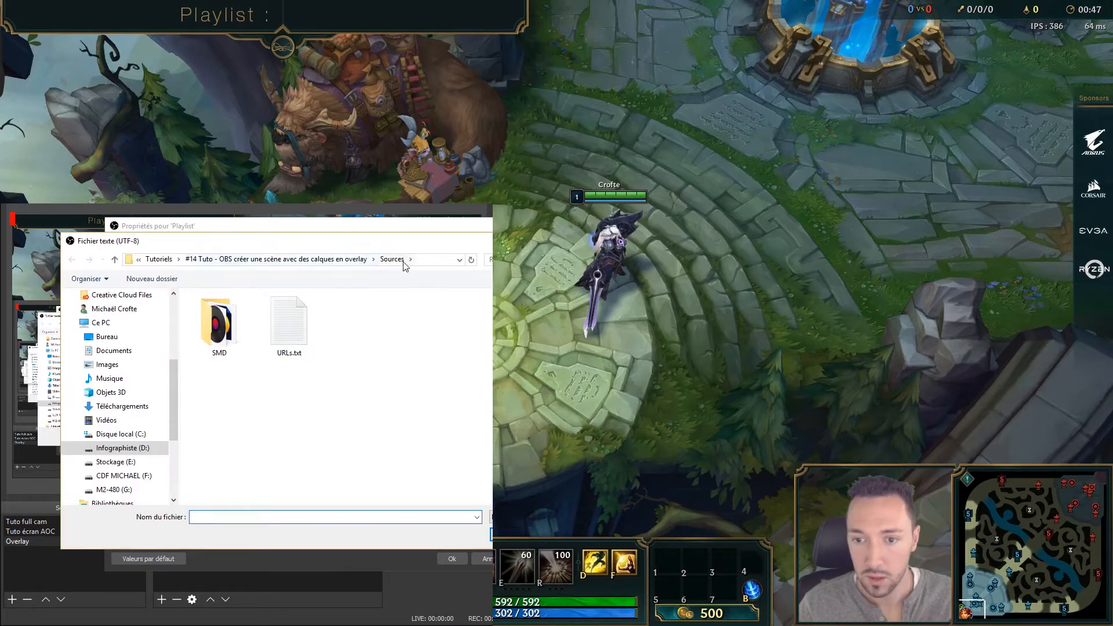
click(427, 260)
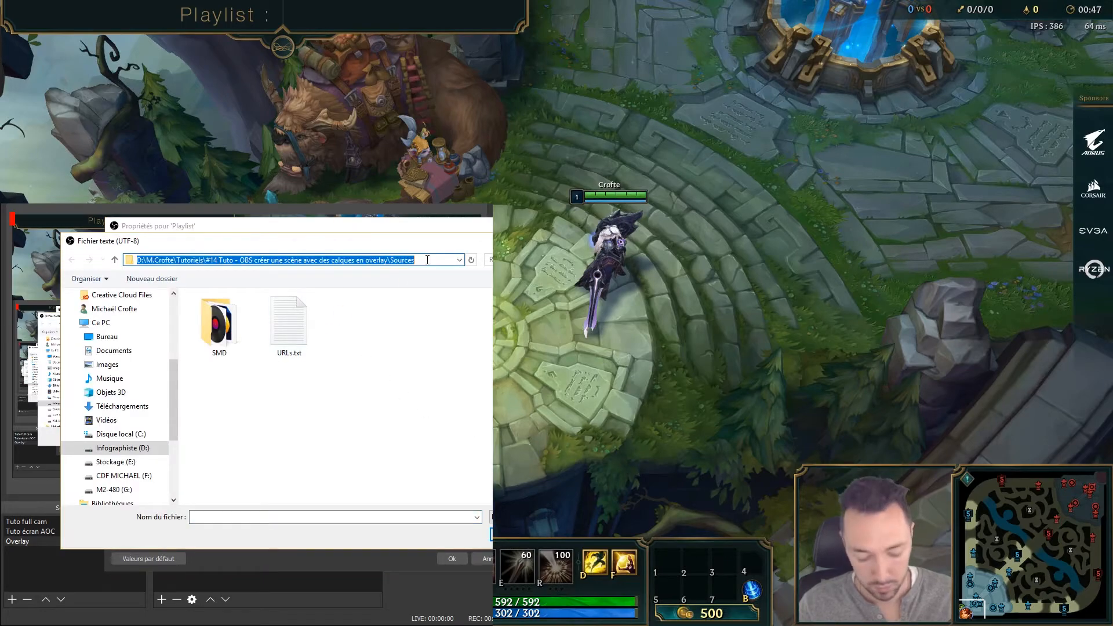
text(C:\Users\Michaël Crofte\OneDrive\Bureau\Stream-Music-Displayer-master)
key(Return)
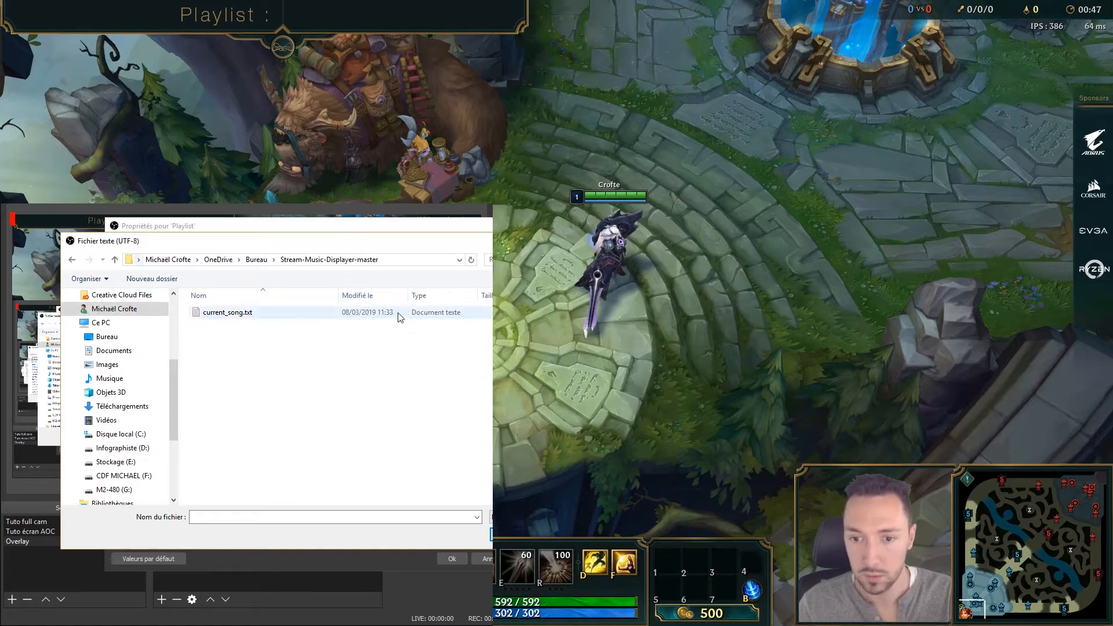
double_click(235, 314)
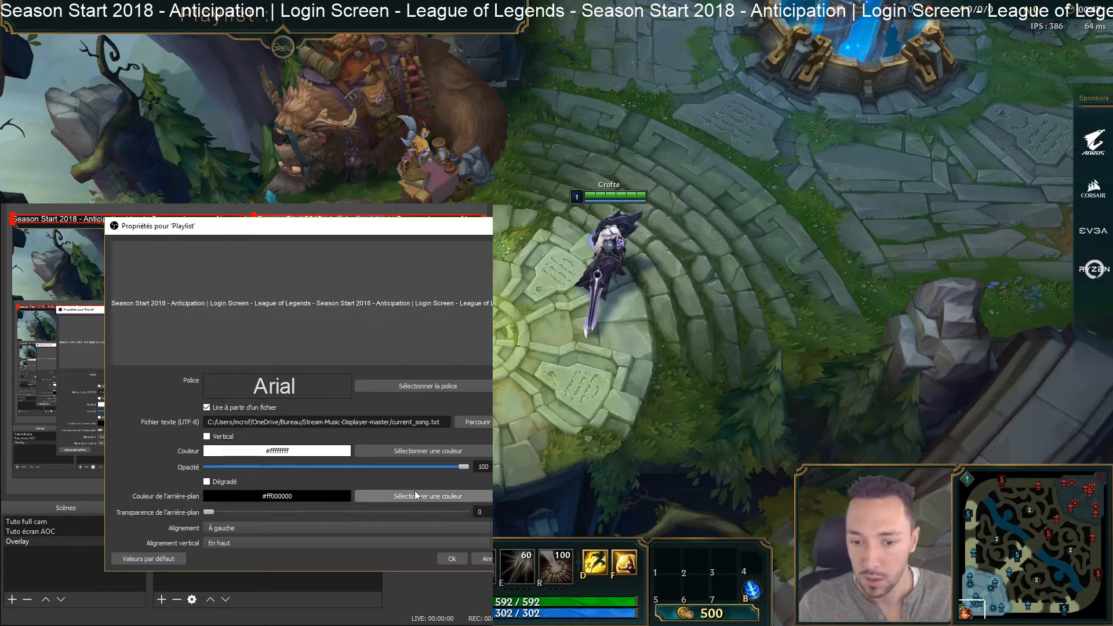
scroll(148, 486, down, 1)
scroll(214, 522, down, 1)
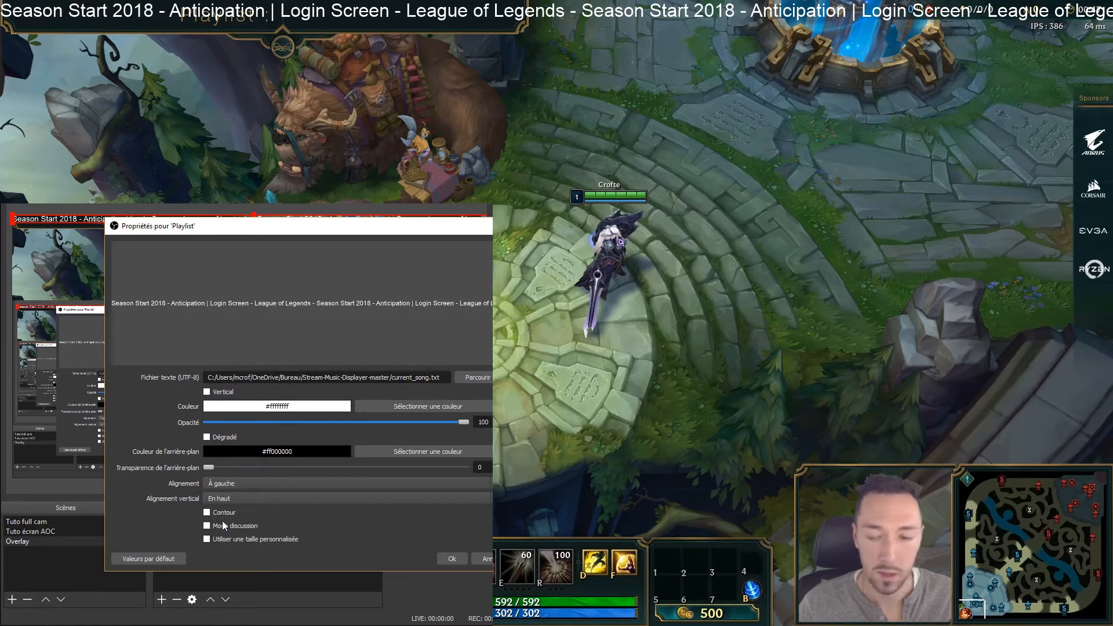
click(454, 561)
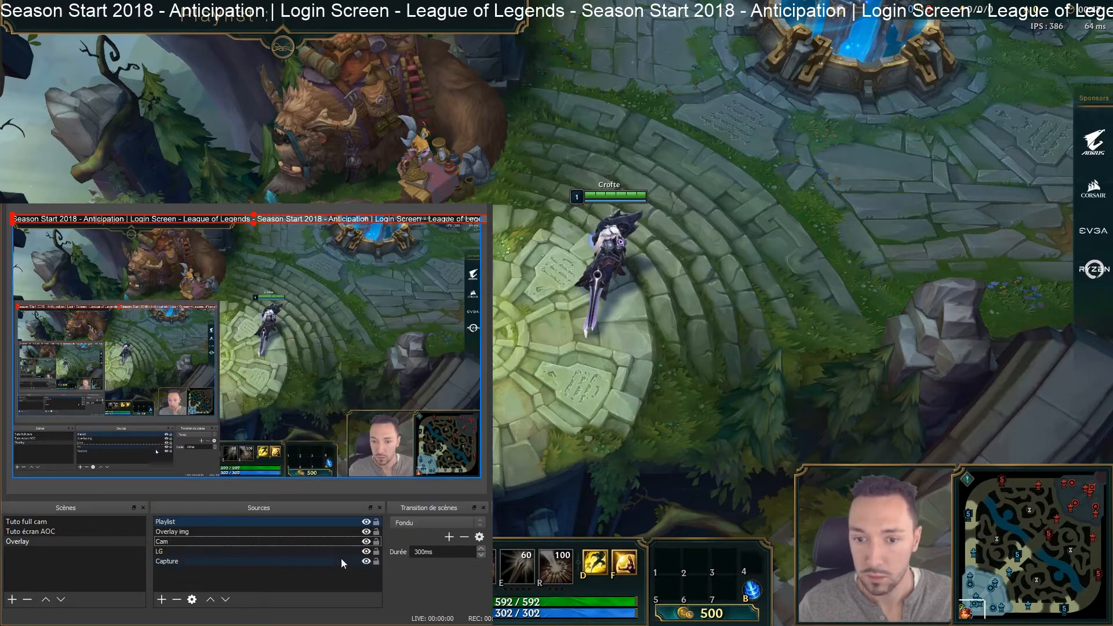
Add a Défilement filter to the Playlist text and raise its horizontal speed moderately, leaving the vertical speed at its centre position
click(216, 219)
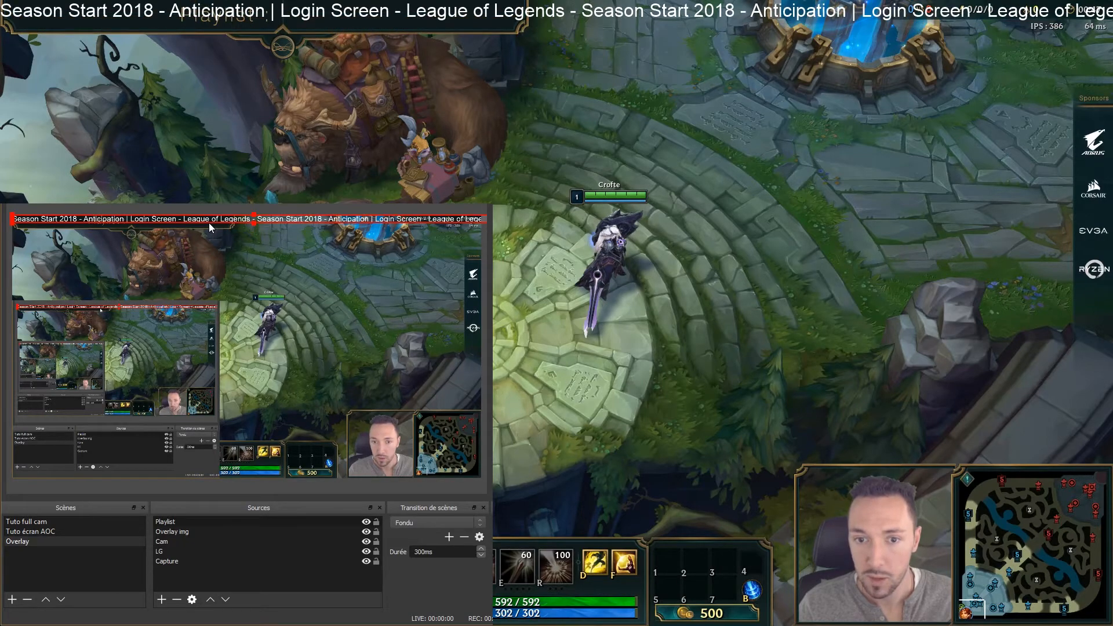
right_click(197, 218)
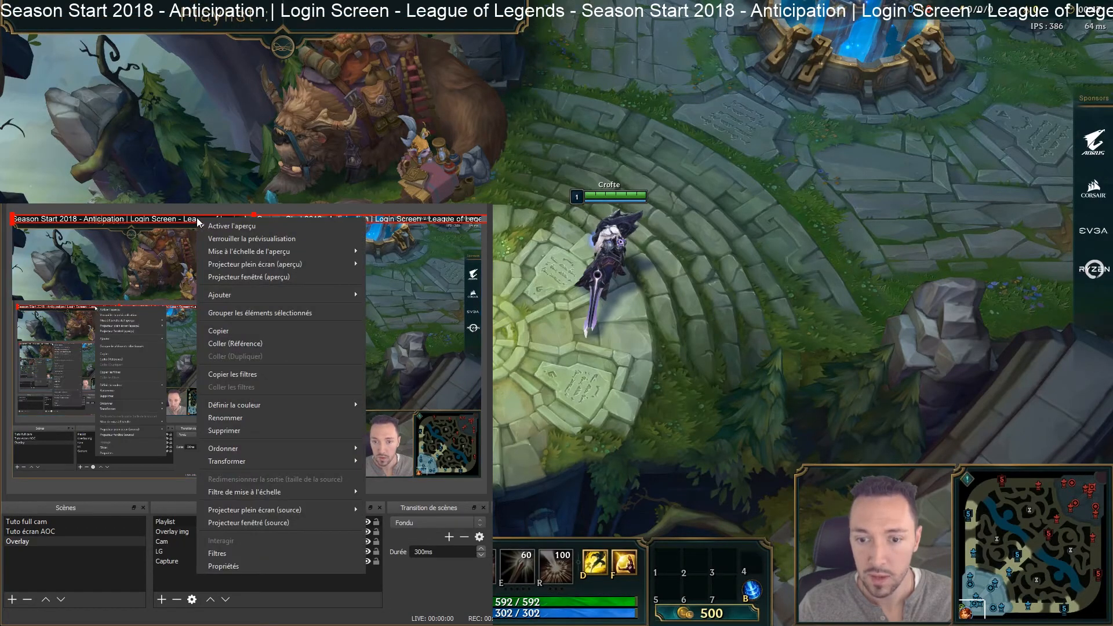
click(219, 553)
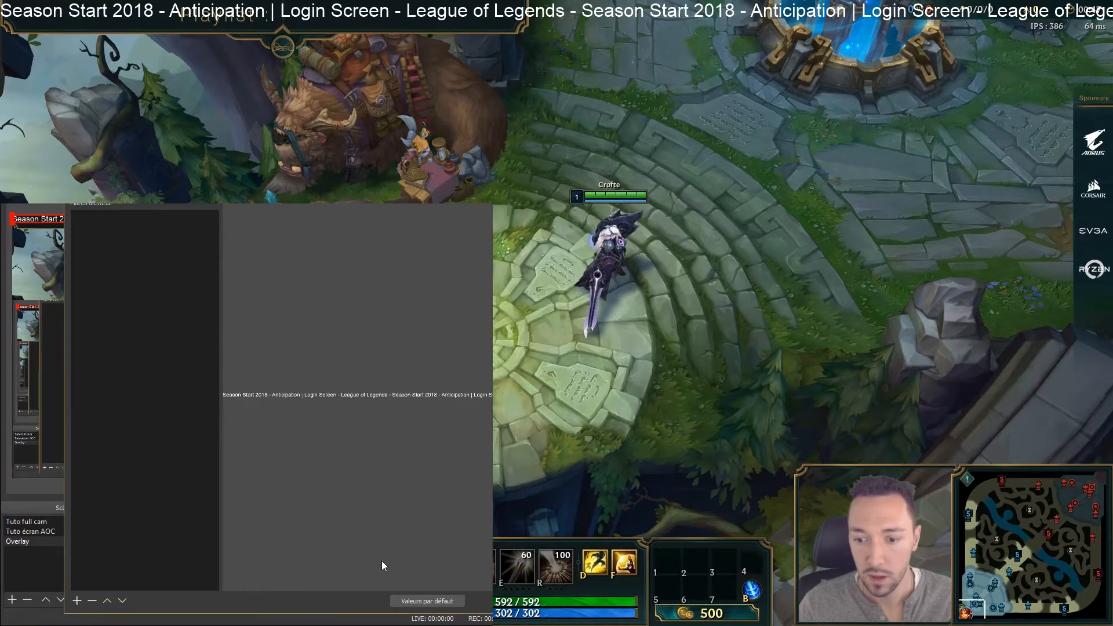
click(77, 601)
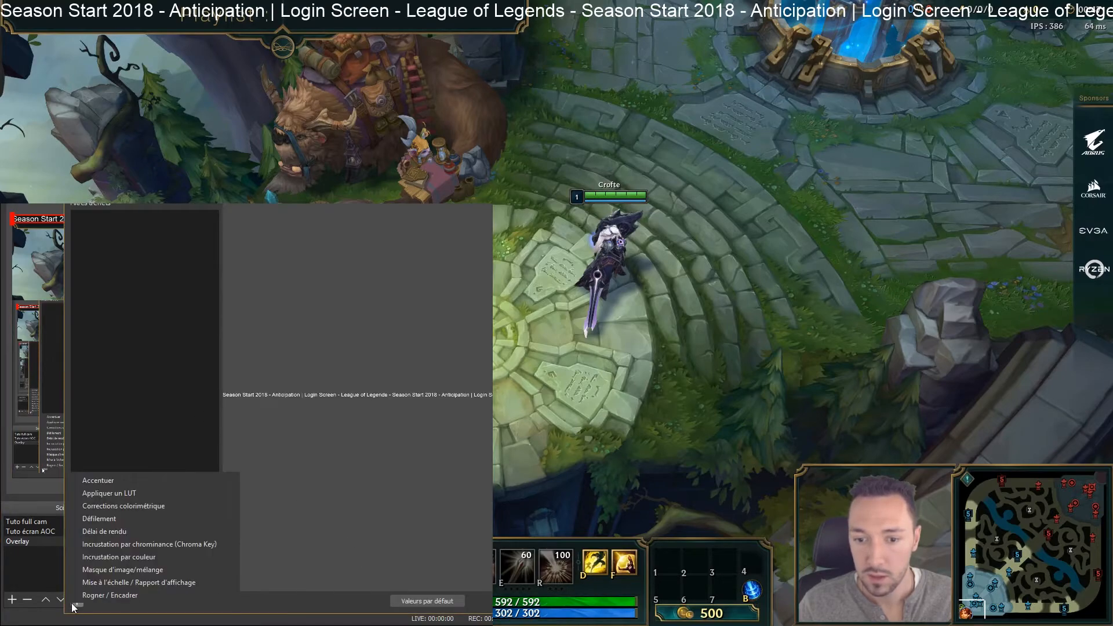
click(98, 519)
click(283, 420)
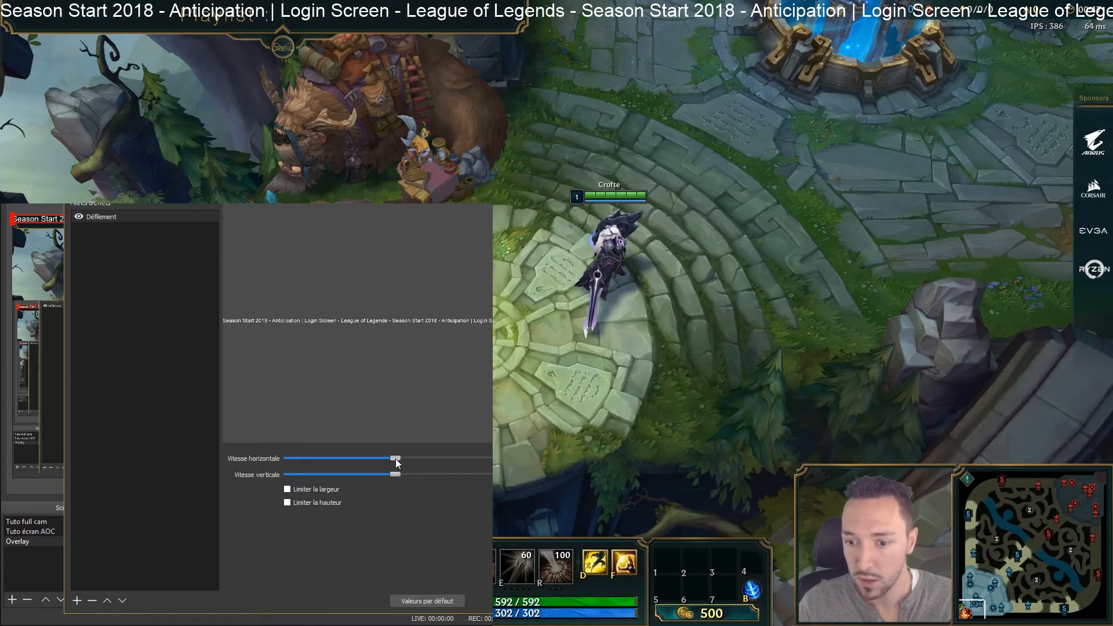
drag(395, 458, 423, 461)
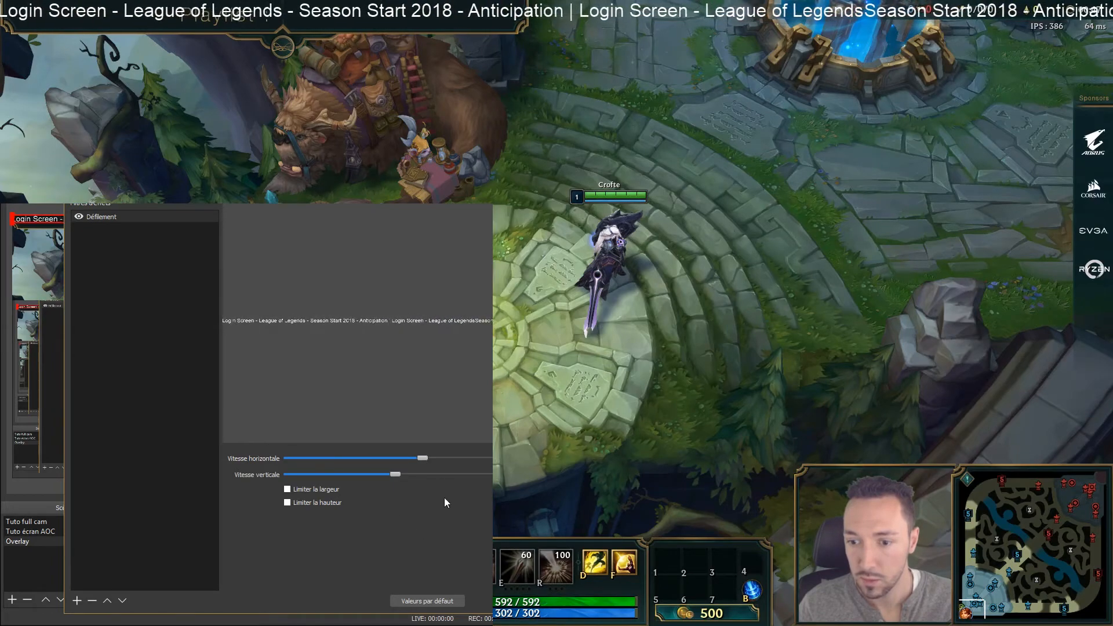
Limit the scrolling text's width to 500 in the Défilement filter and close the filter settings
click(287, 489)
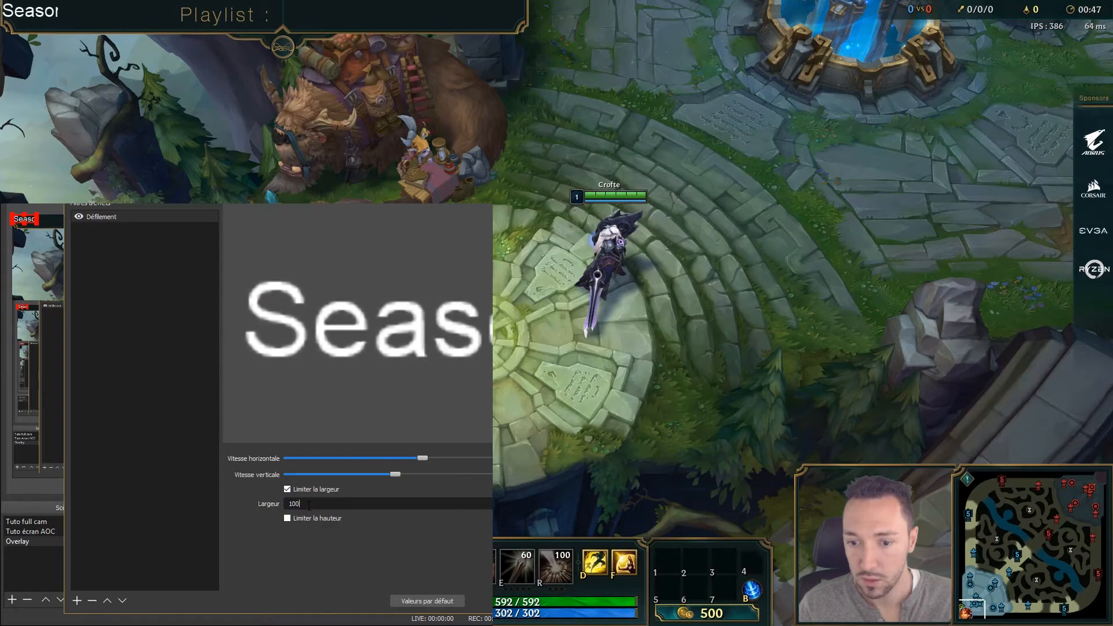
drag(309, 506, 201, 545)
text(50)
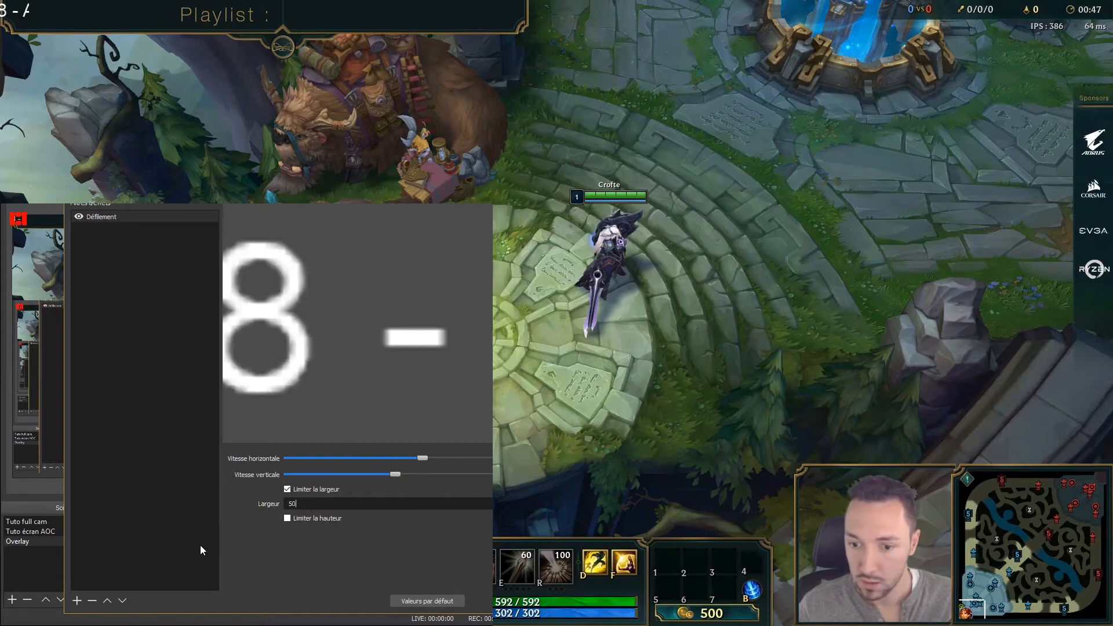
text(0)
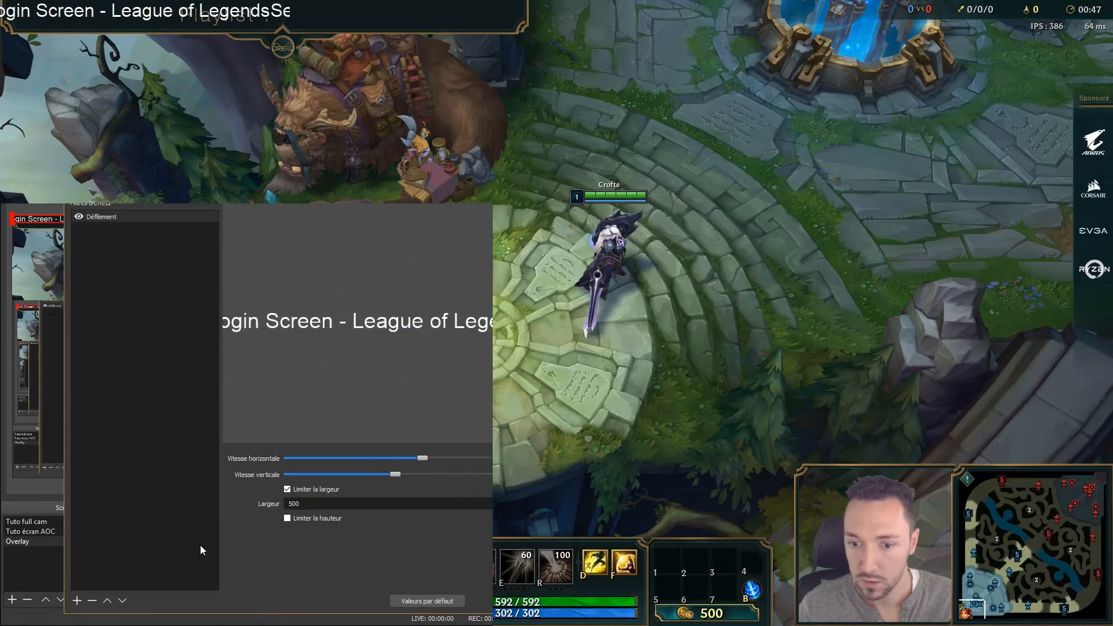
key(Return)
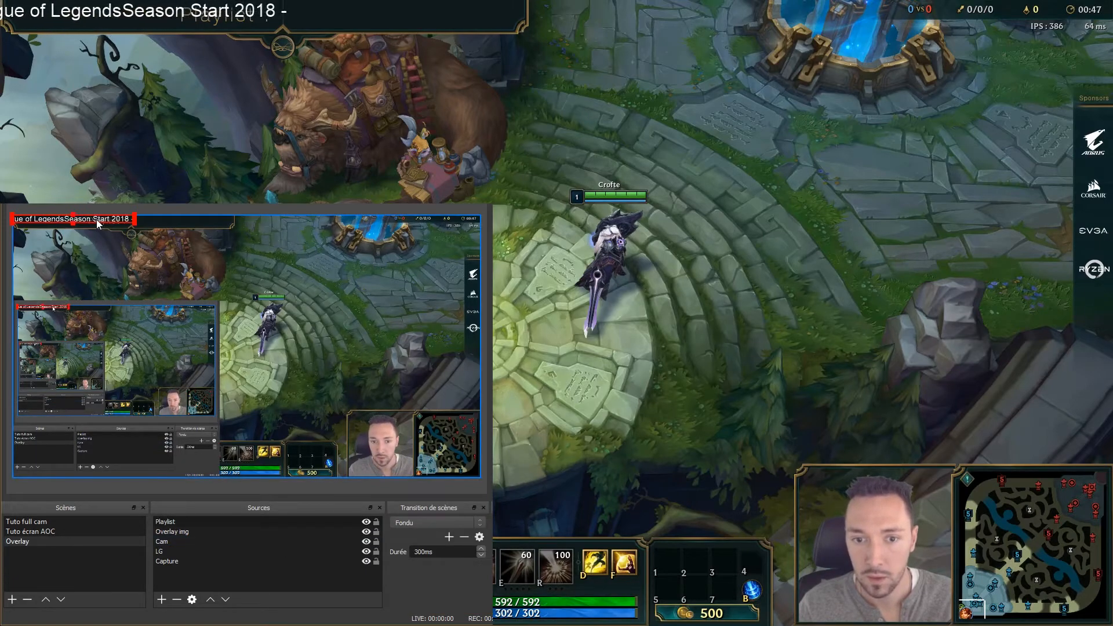
Move the scrolling song title directly after the "Playlist :" label in the overlay's header
drag(96, 219, 210, 226)
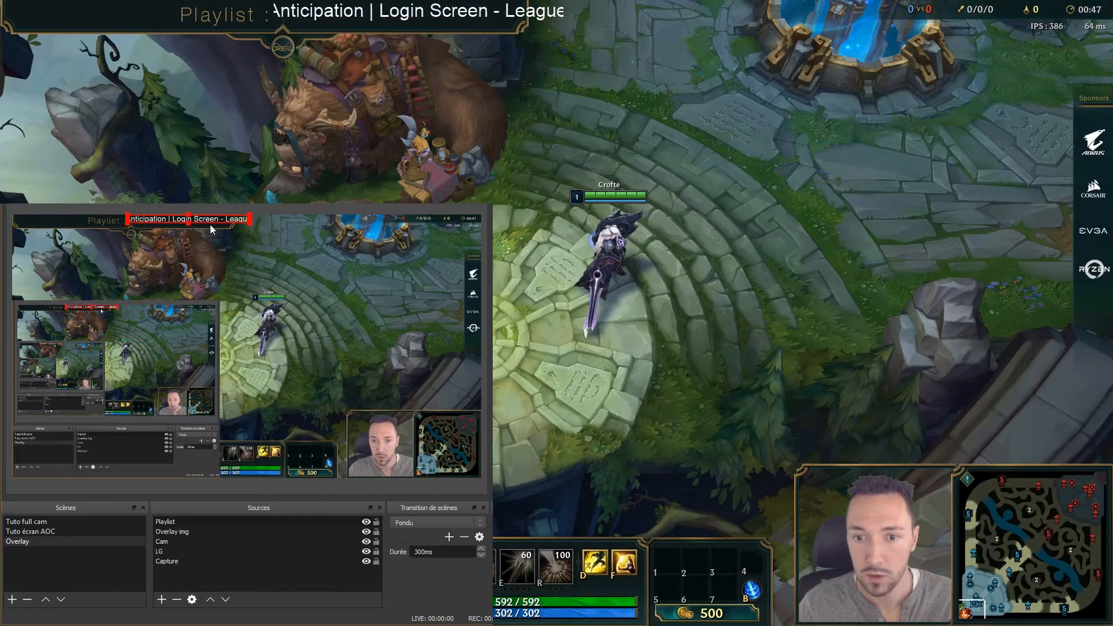
right_click(177, 221)
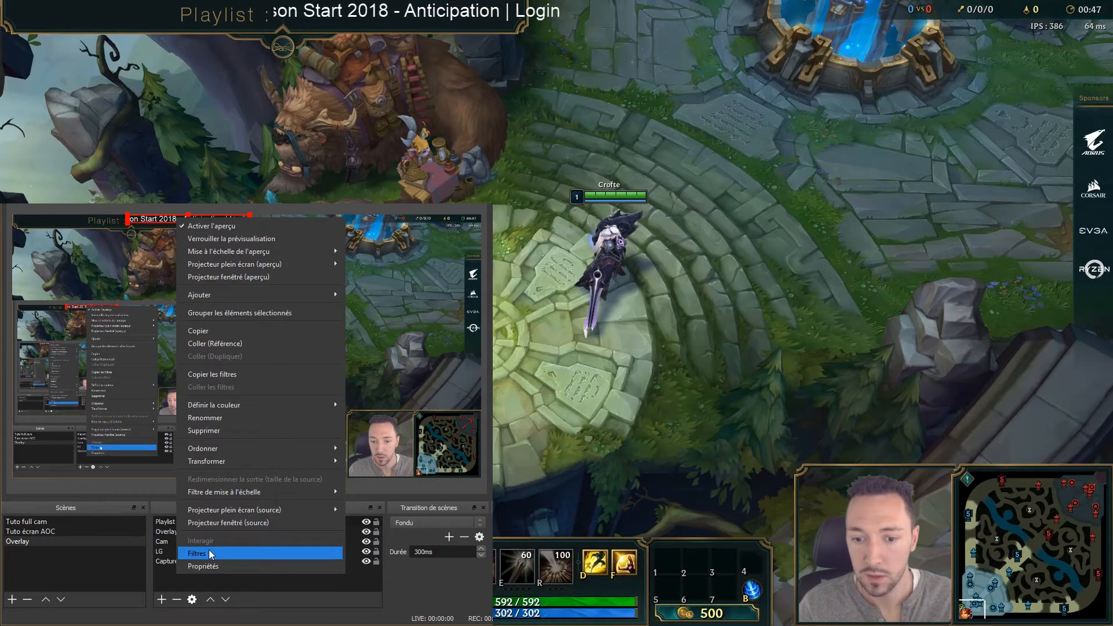
click(198, 593)
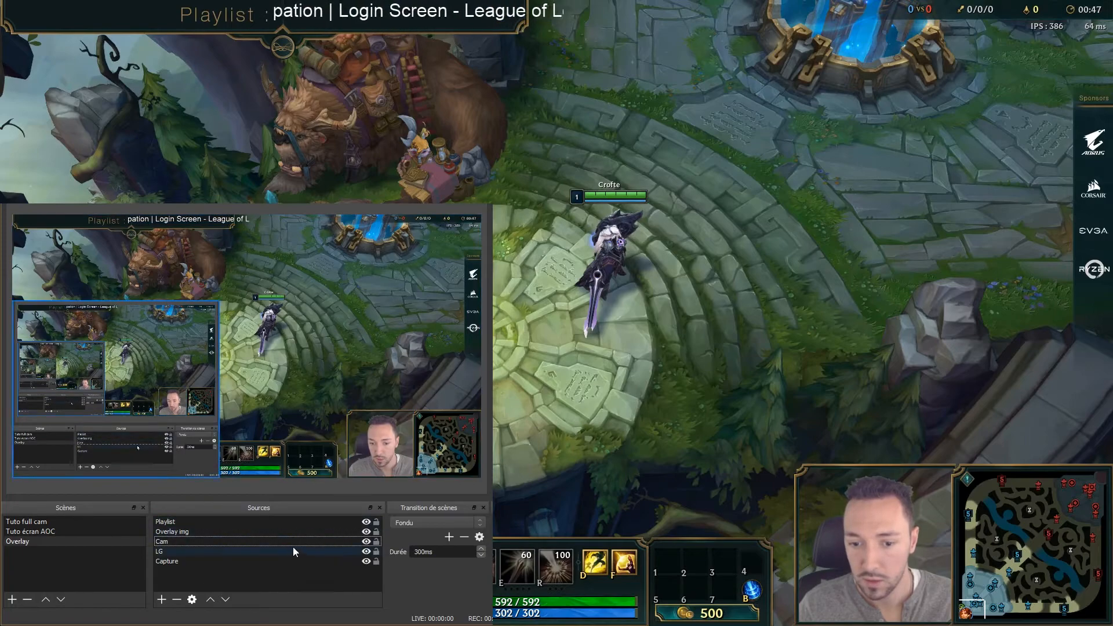
Lock the Overlay img, Cam, LG and Capture sources, leaving Playlist unlocked
click(186, 522)
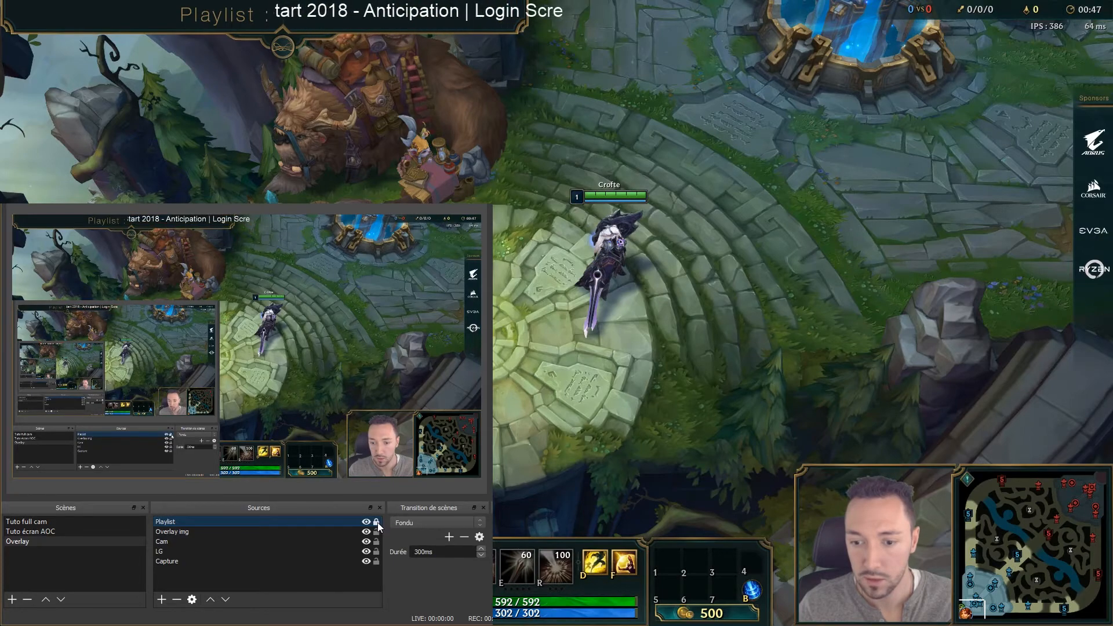
click(377, 531)
click(376, 542)
click(377, 551)
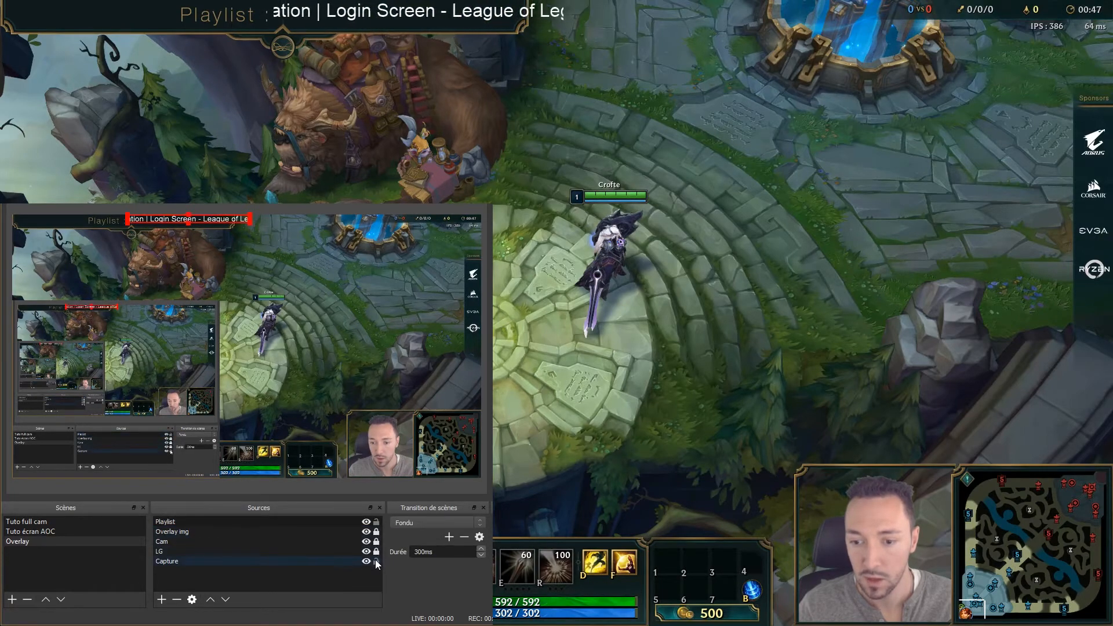
click(376, 560)
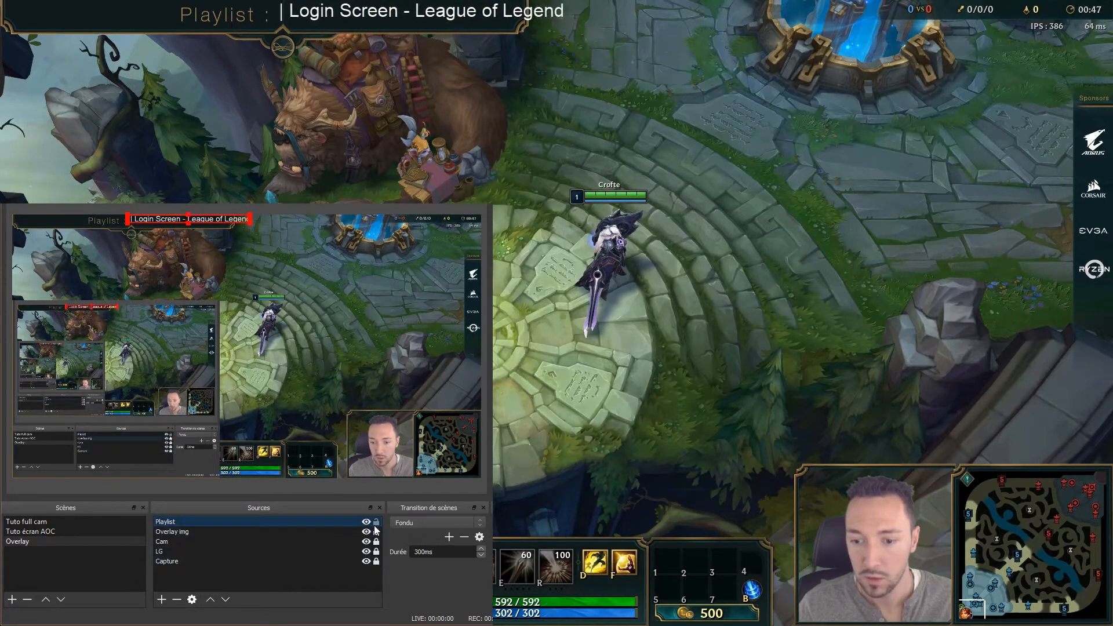
Set the Playlist scrolling filter's width to 450, slow its horizontal speed slightly and close the filter settings
right_click(196, 218)
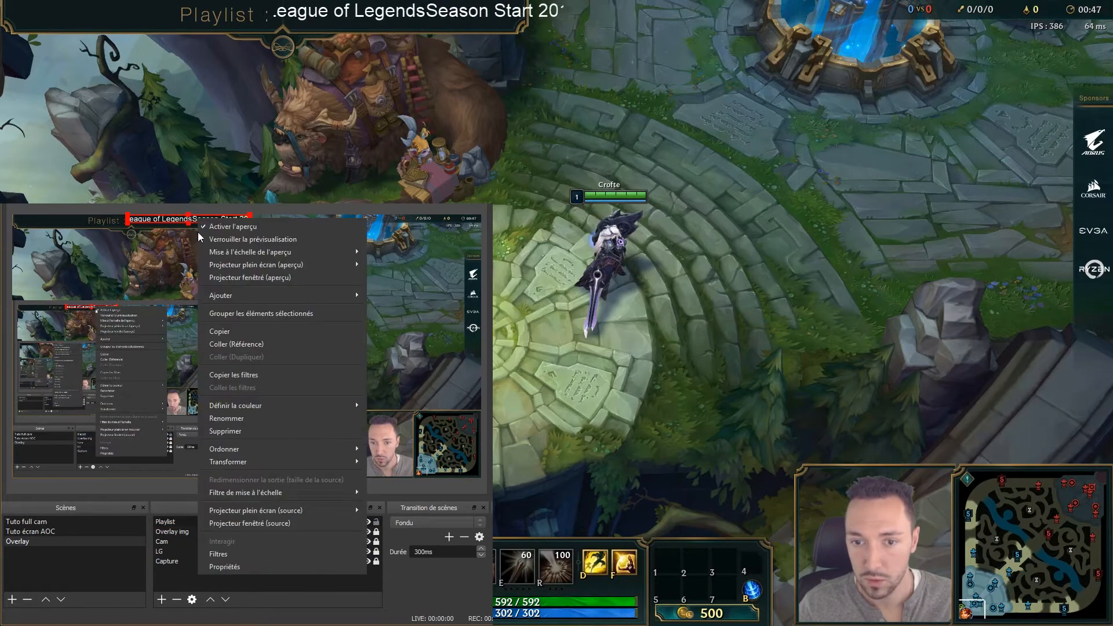
click(235, 553)
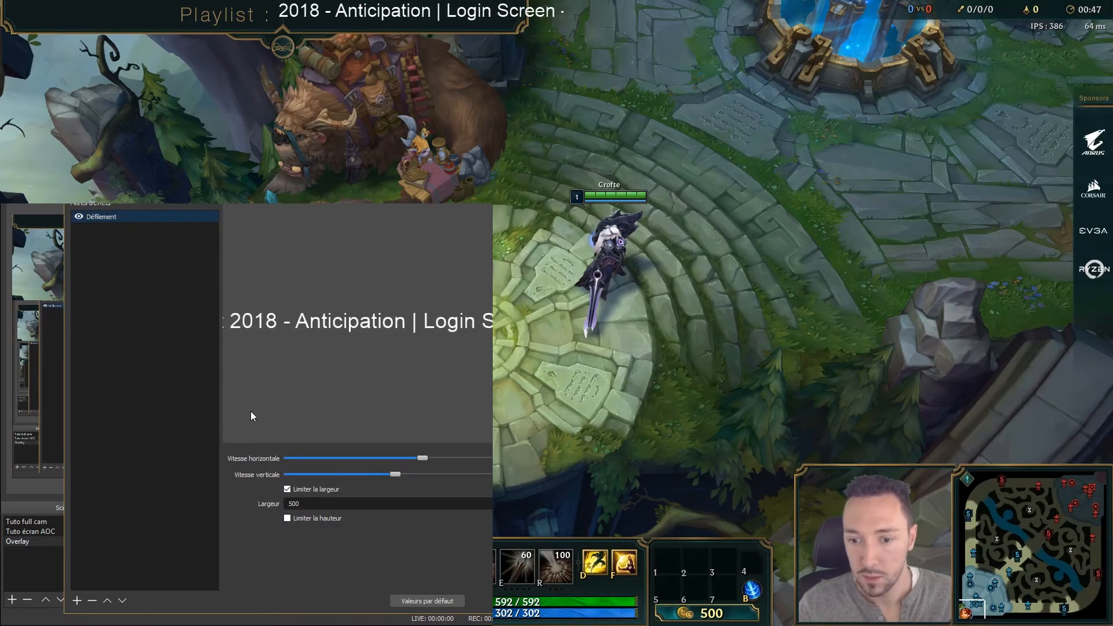
drag(339, 183, 326, 215)
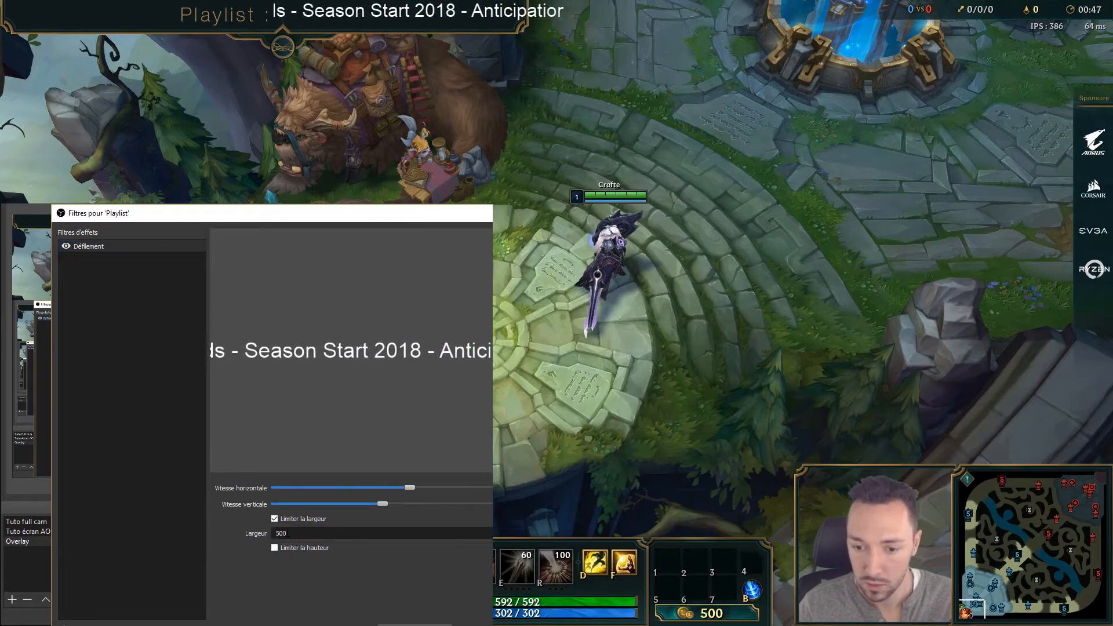
double_click(281, 533)
text(450)
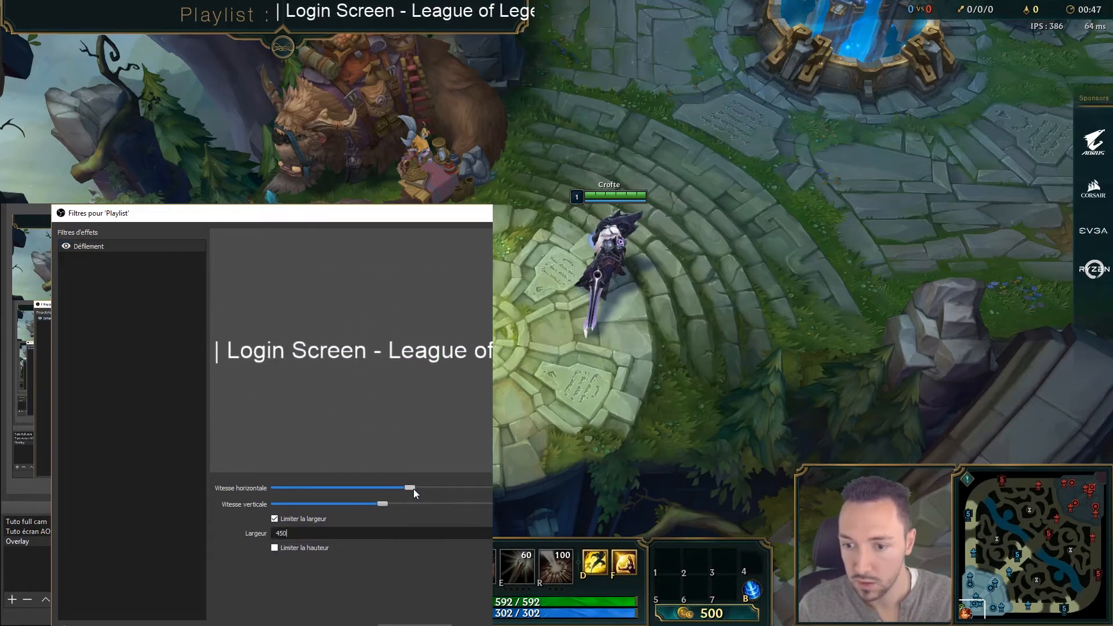
drag(413, 489, 395, 489)
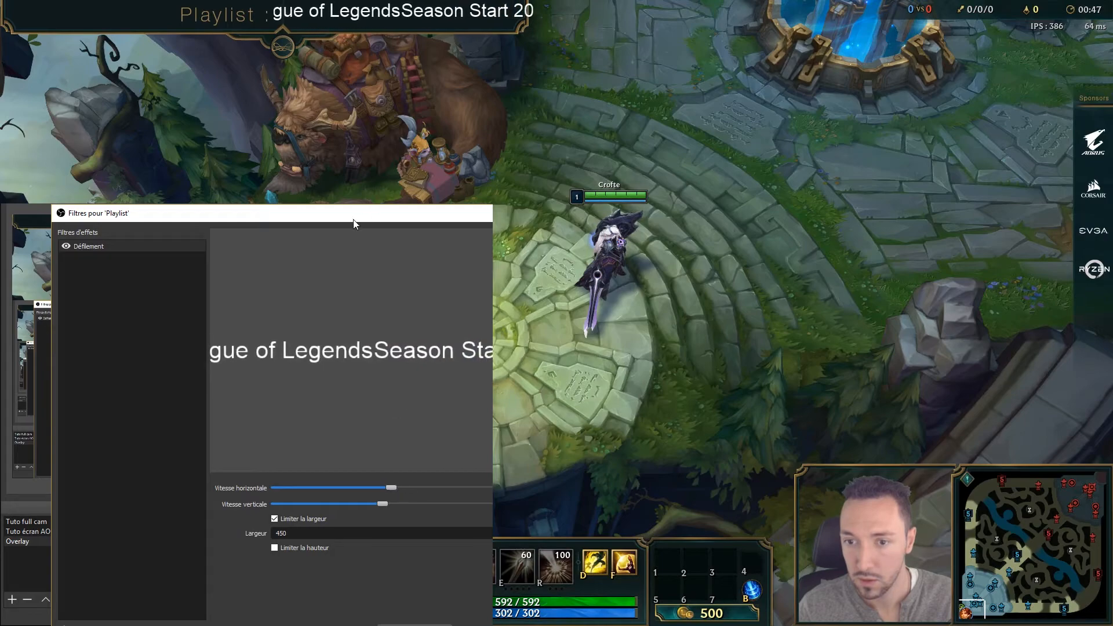
drag(353, 219, 453, 152)
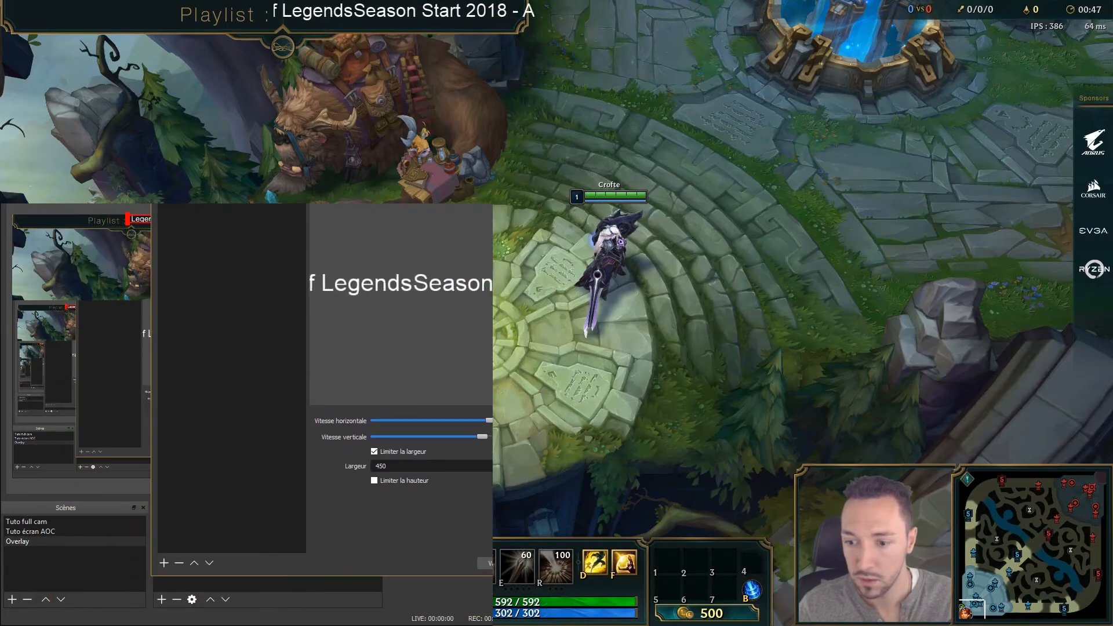
key(Escape)
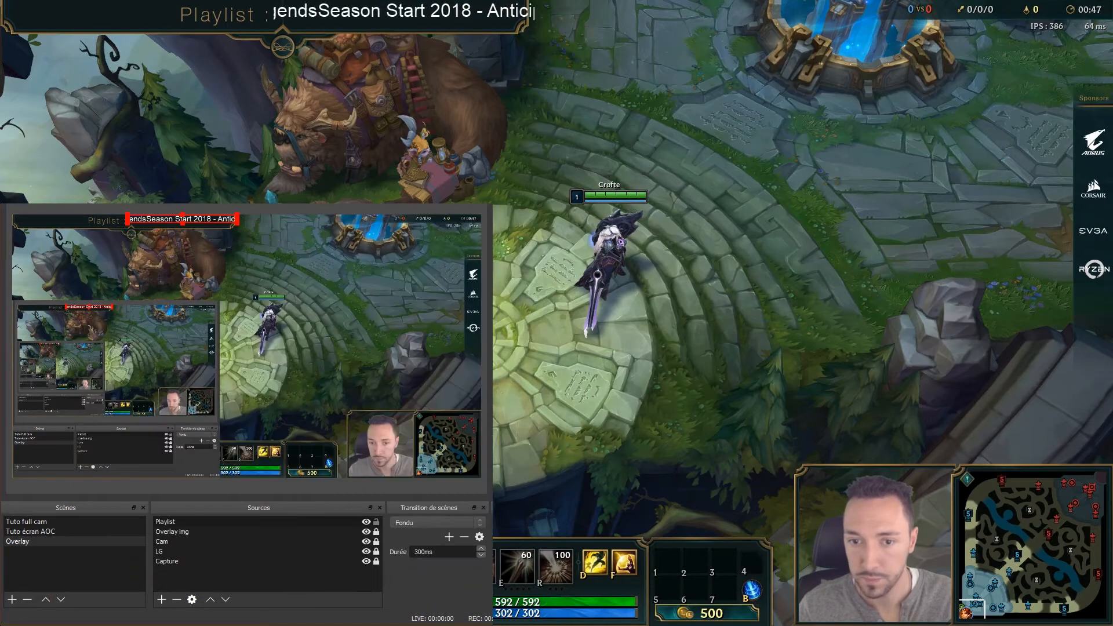
Reduce the width limit of the Playlist text's Défilement filter to 400 and close the filter settings
right_click(201, 222)
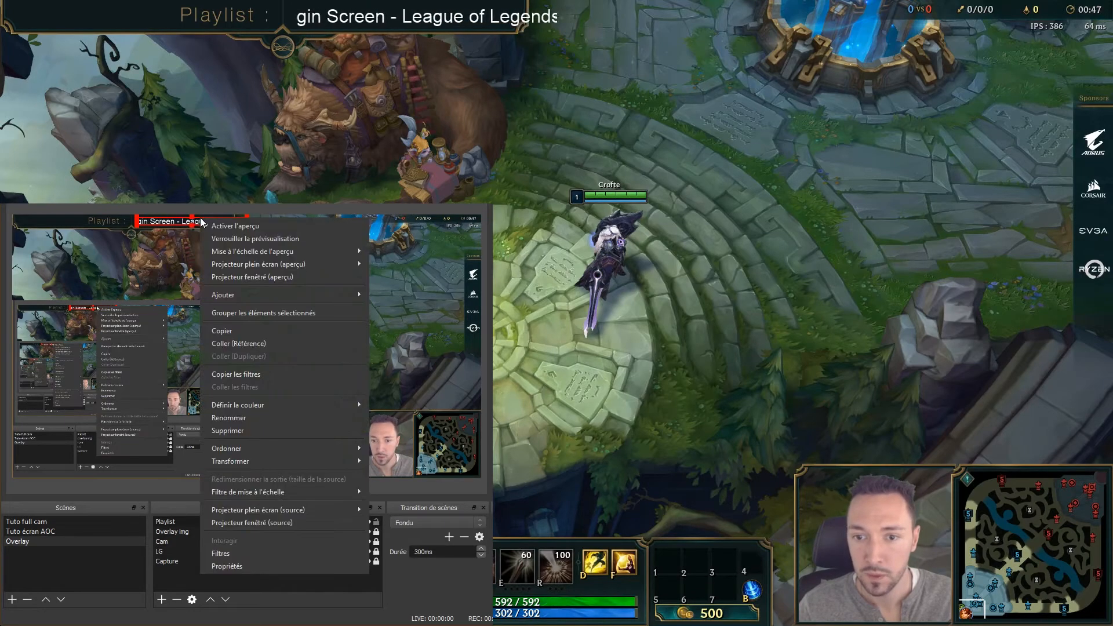
click(228, 555)
drag(316, 506, 236, 506)
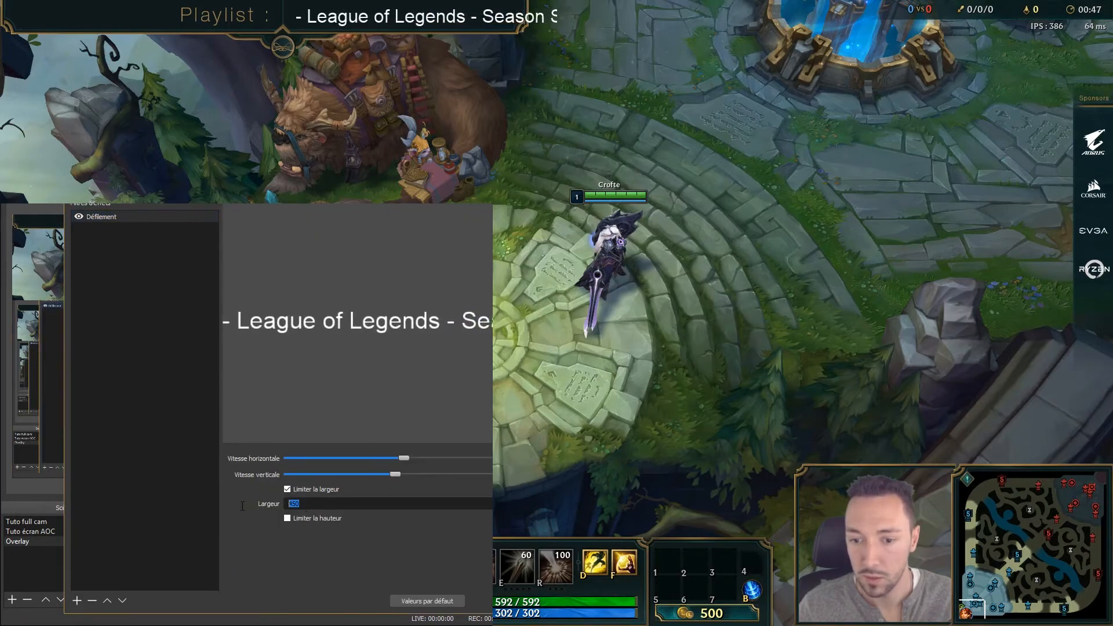
text(400)
key(Return)
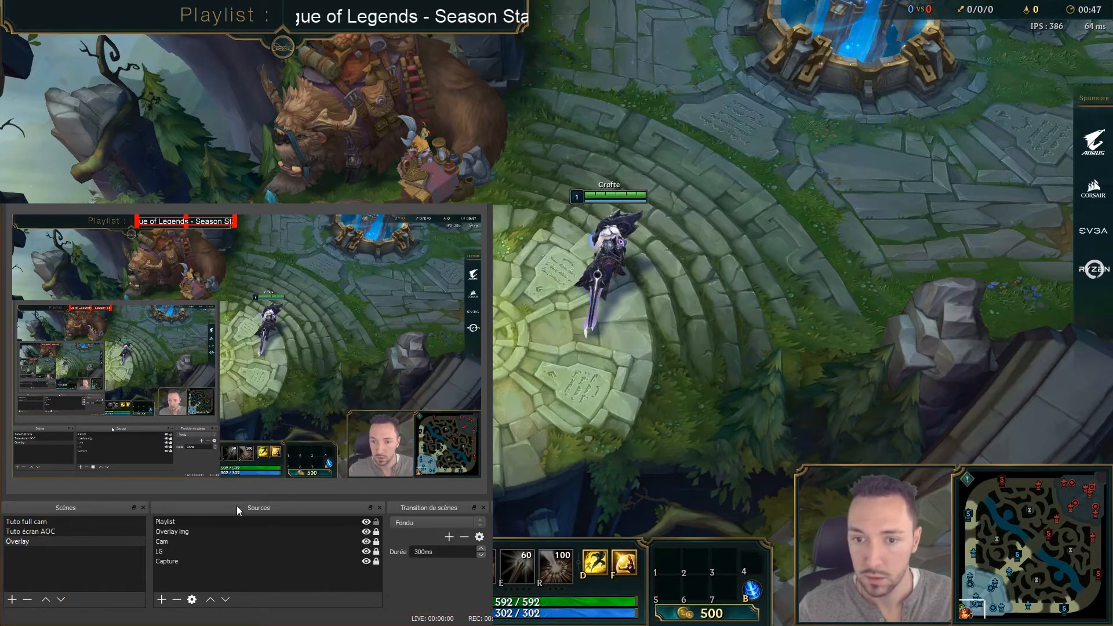
Reduce the Playlist scrolling width further to 300 and close the filter settings
right_click(200, 225)
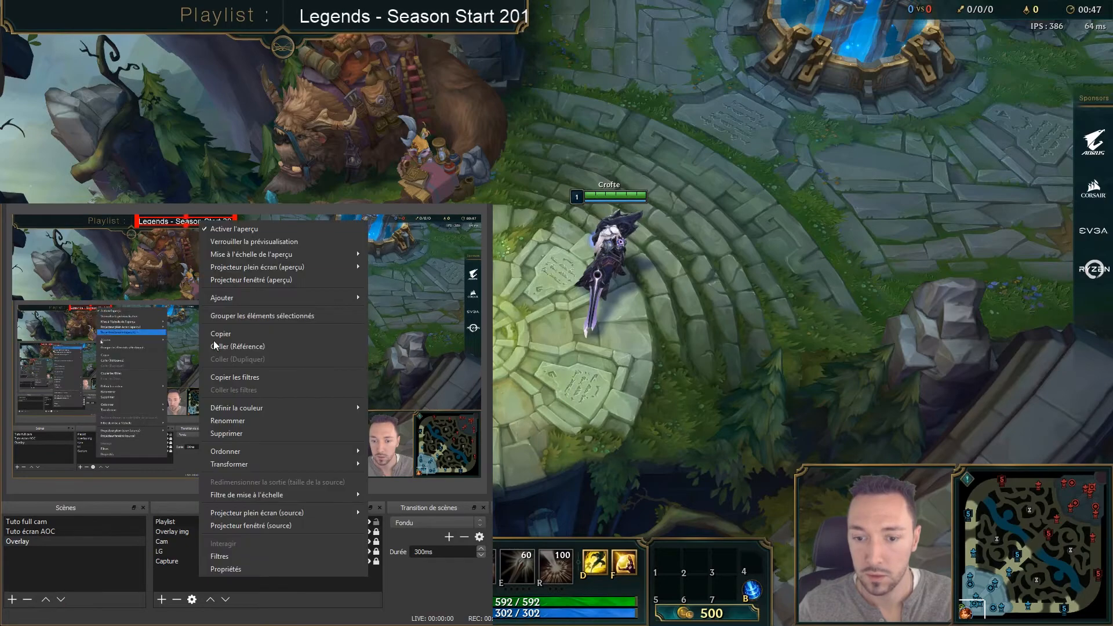
click(238, 554)
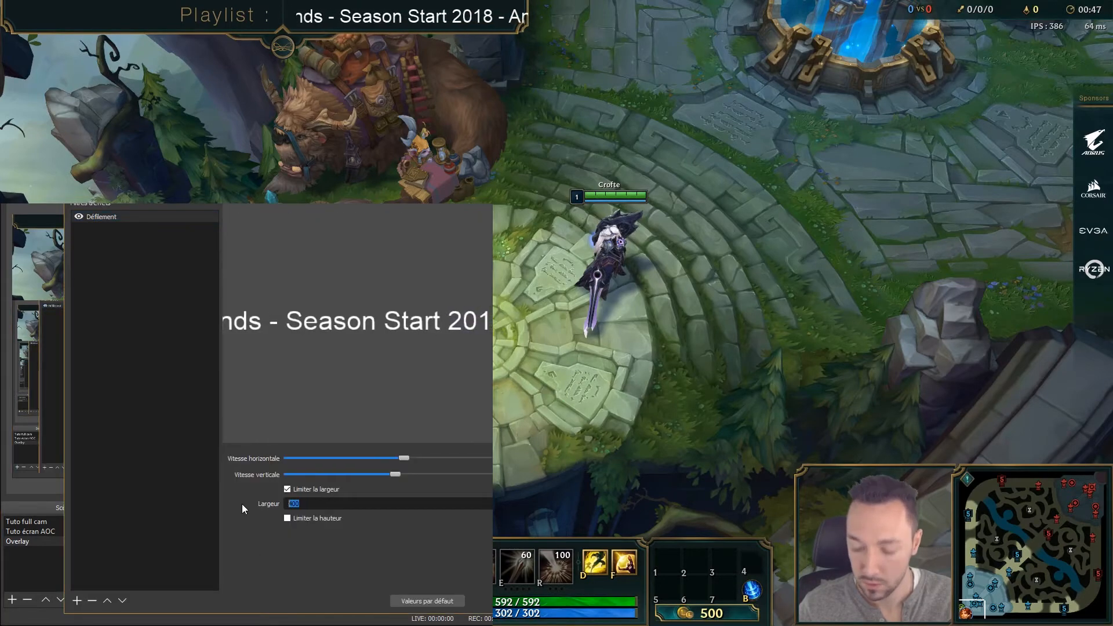
key(Return)
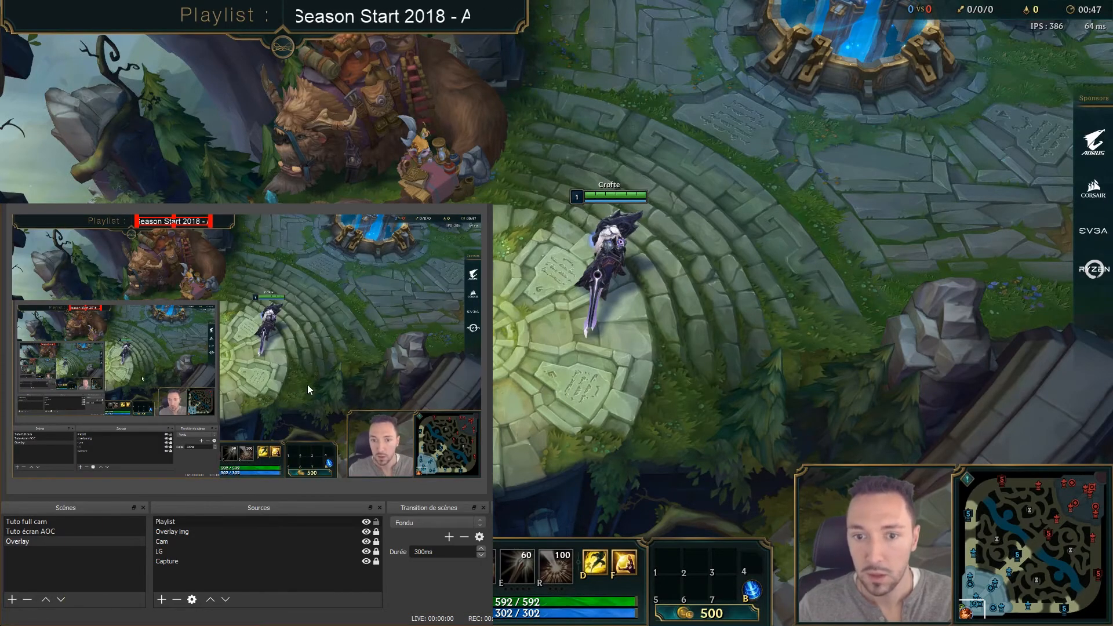
Set the width limit of the Playlist text's Défilement filter to 350 and close the filter settings
right_click(198, 221)
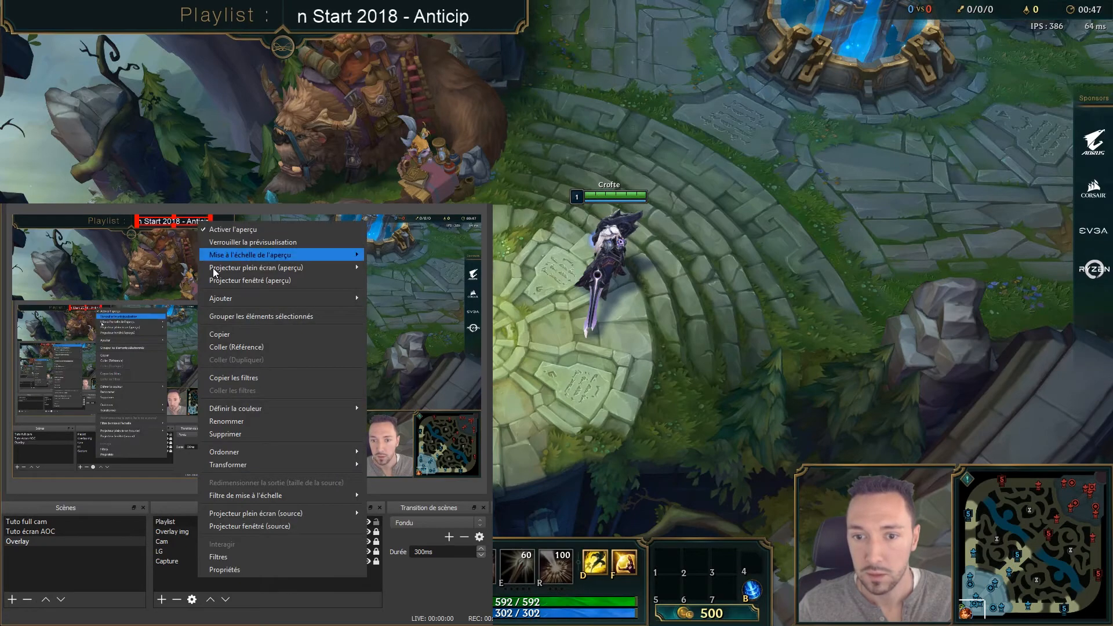
click(231, 558)
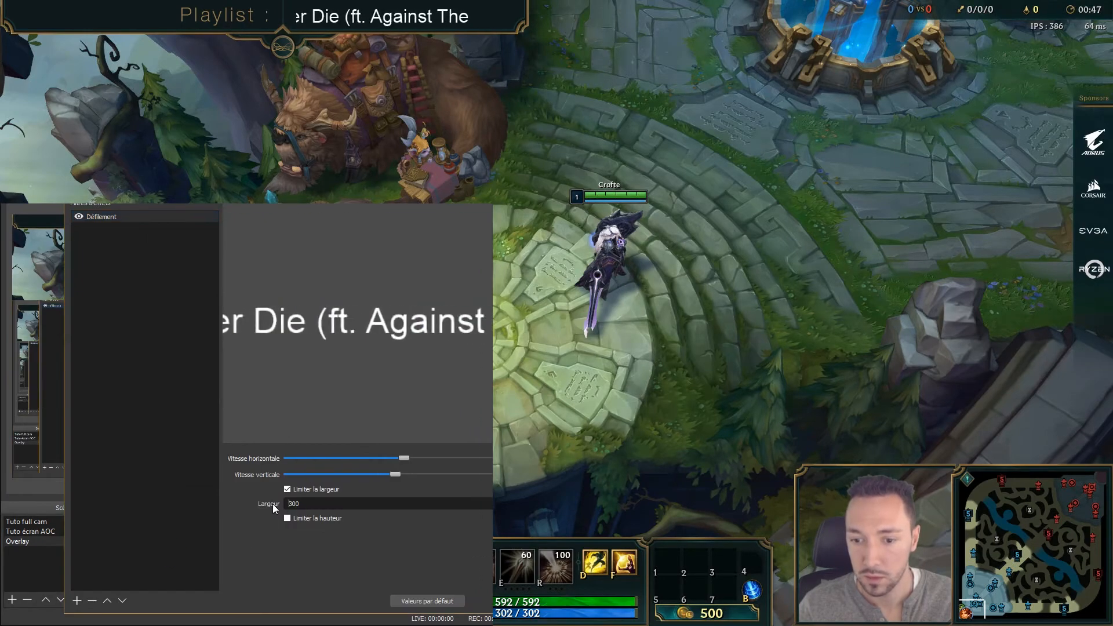
click(305, 503)
key(BackSpace)
key(BackSpace)
text(50)
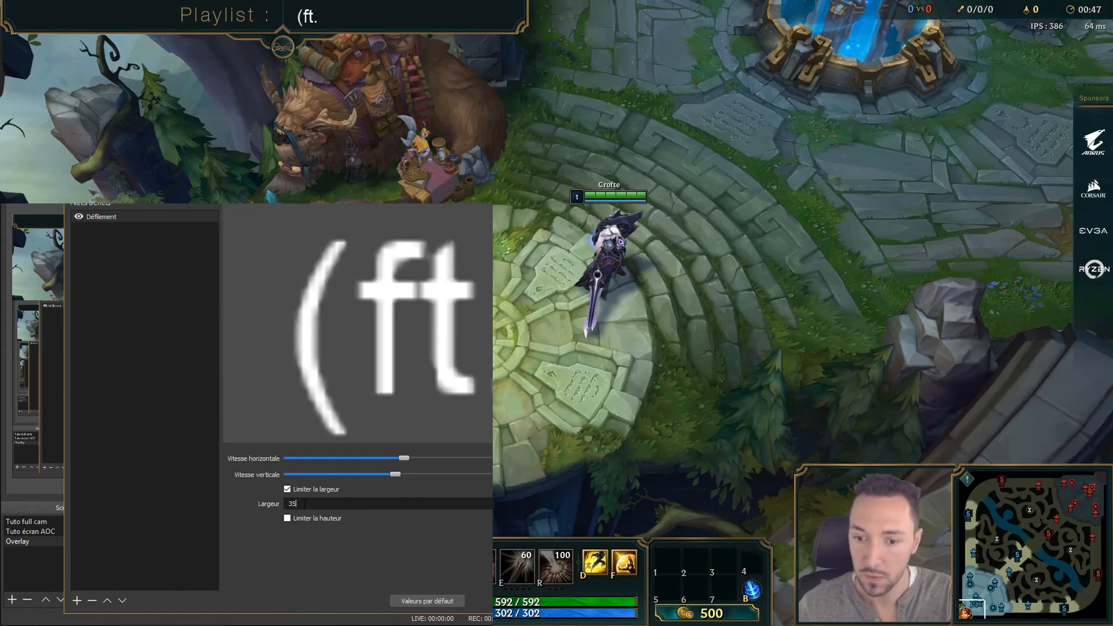
key(Return)
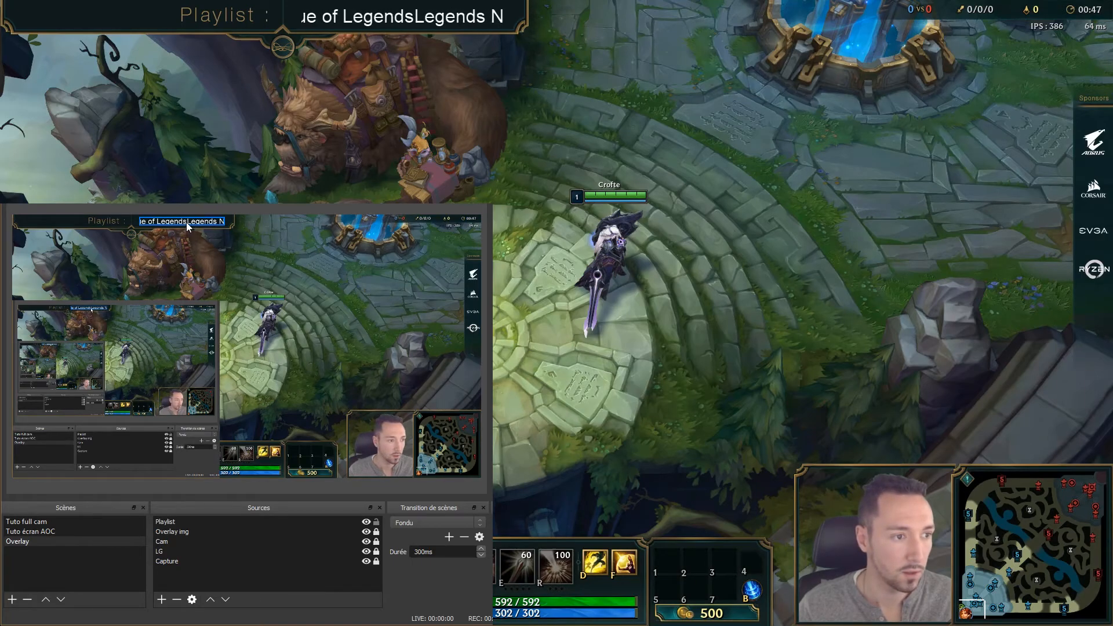
Bring up the Stream-Music-Displayer-master folder to view its files, and return to the OBS scene
key(alt+Tab)
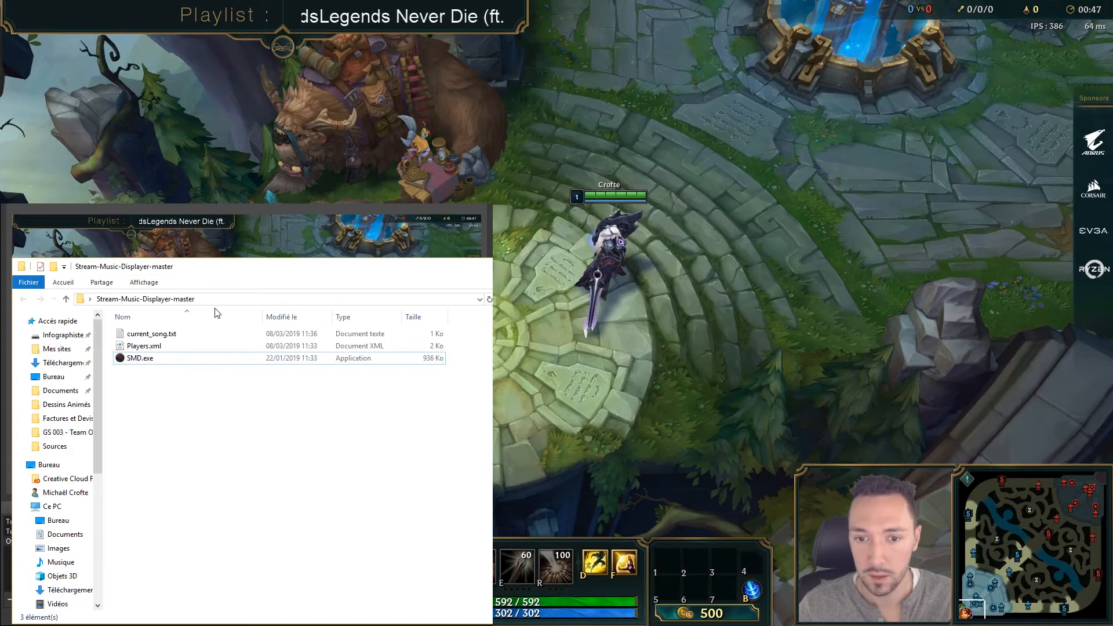
drag(261, 267, 264, 231)
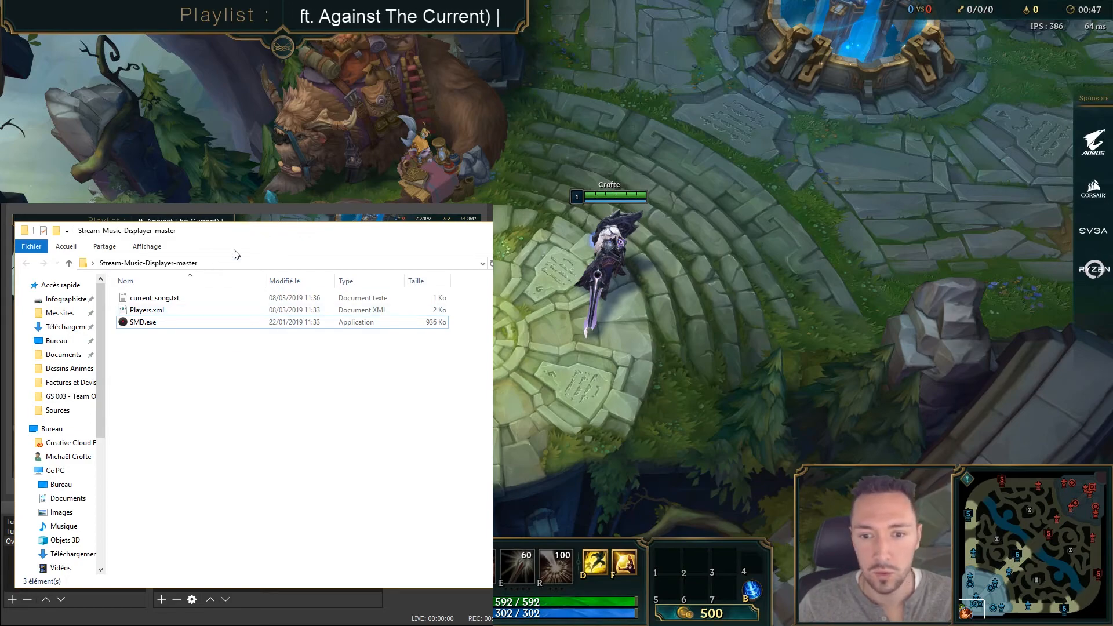
drag(278, 234, 317, 230)
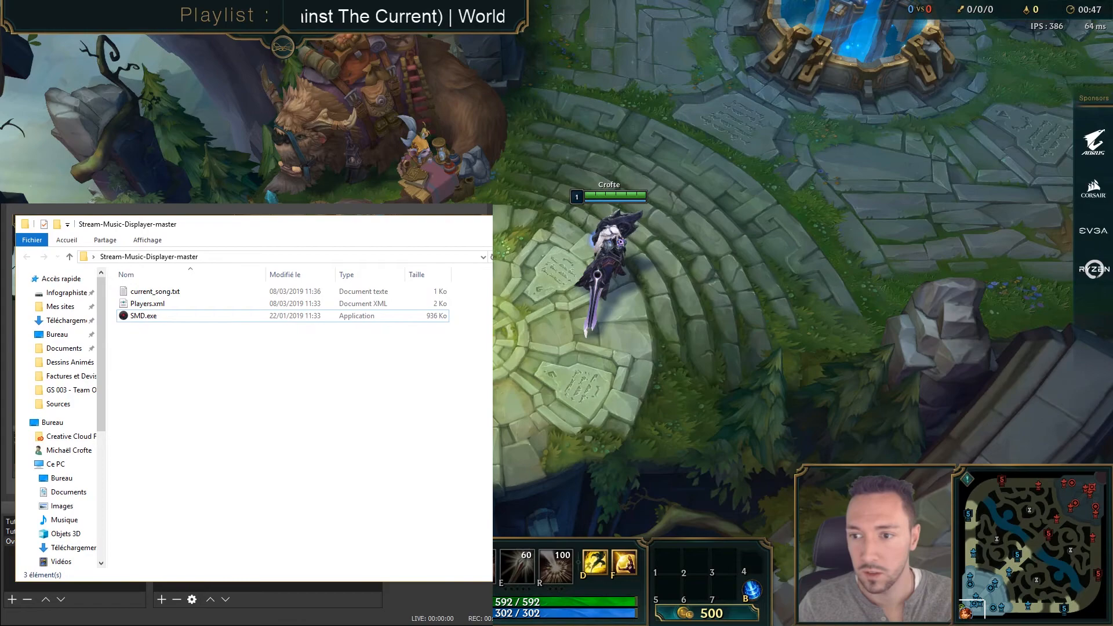
click(571, 224)
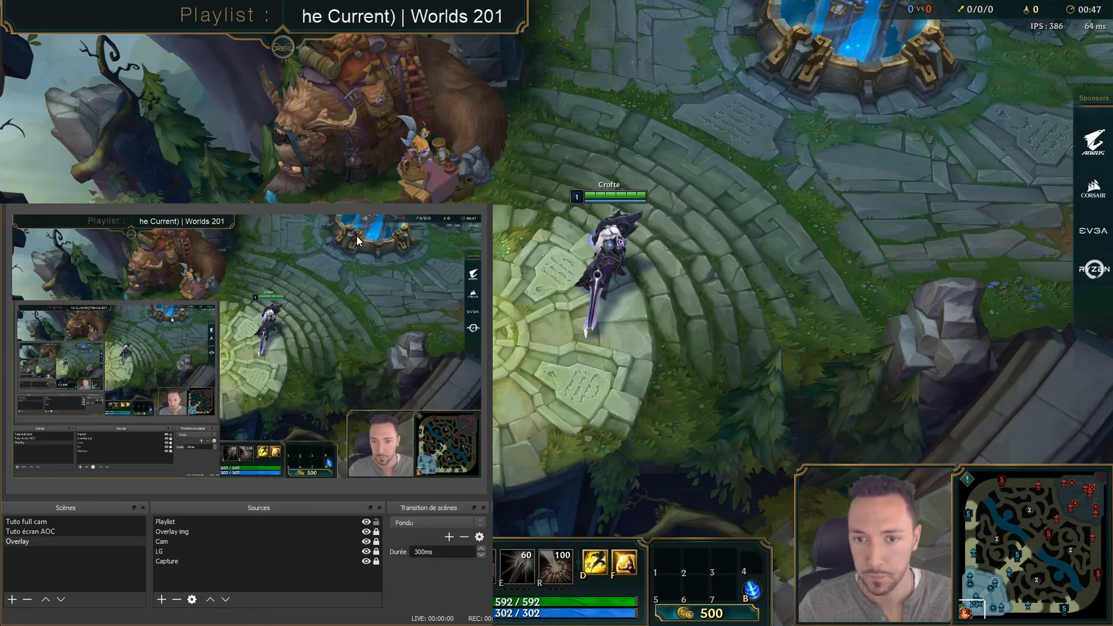